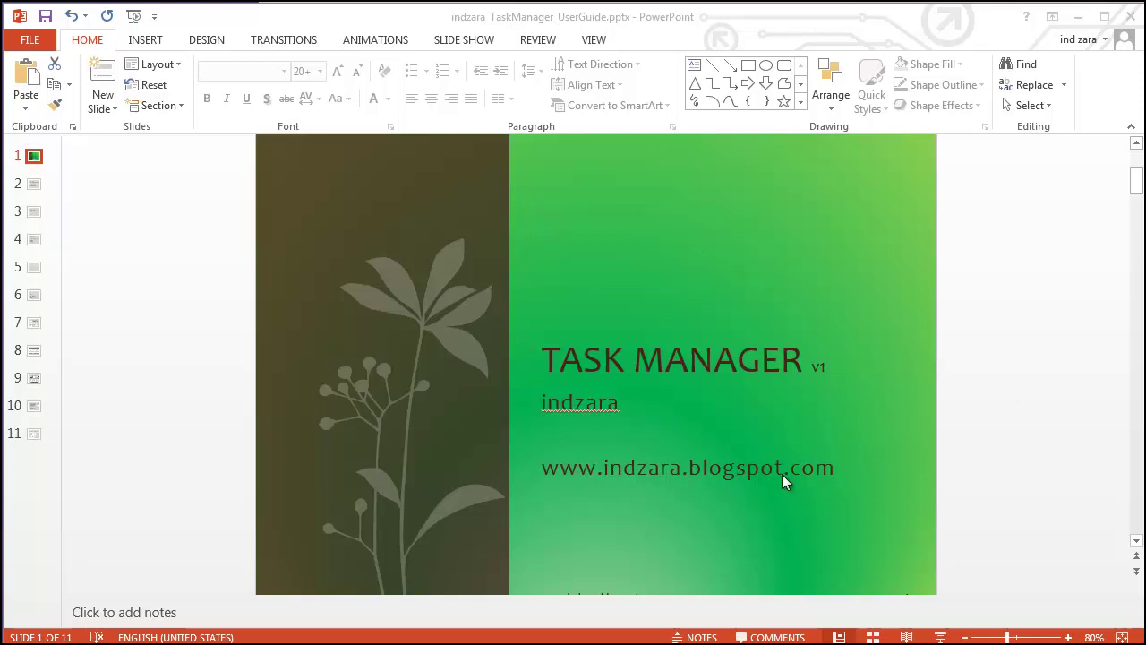
- Scroll the user guide down to slide 2, Purpose & Features
scroll(782, 473, "down", 1)
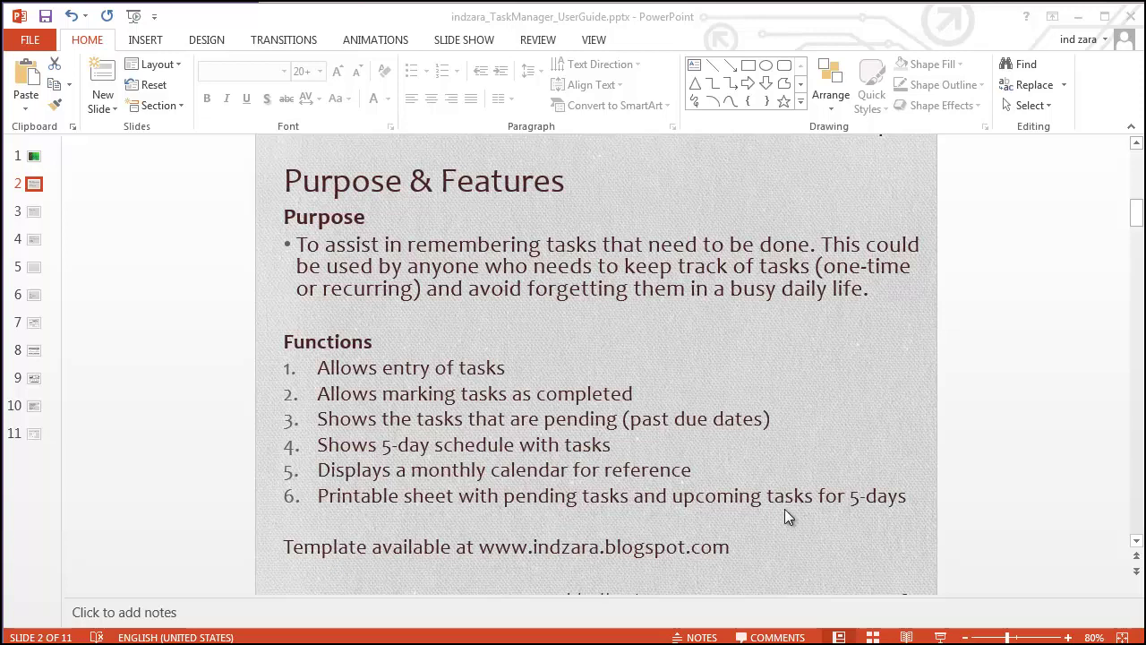
- Scroll the guide back up to the TASK MANAGER v1 title slide
scroll(873, 509, "up", 1)
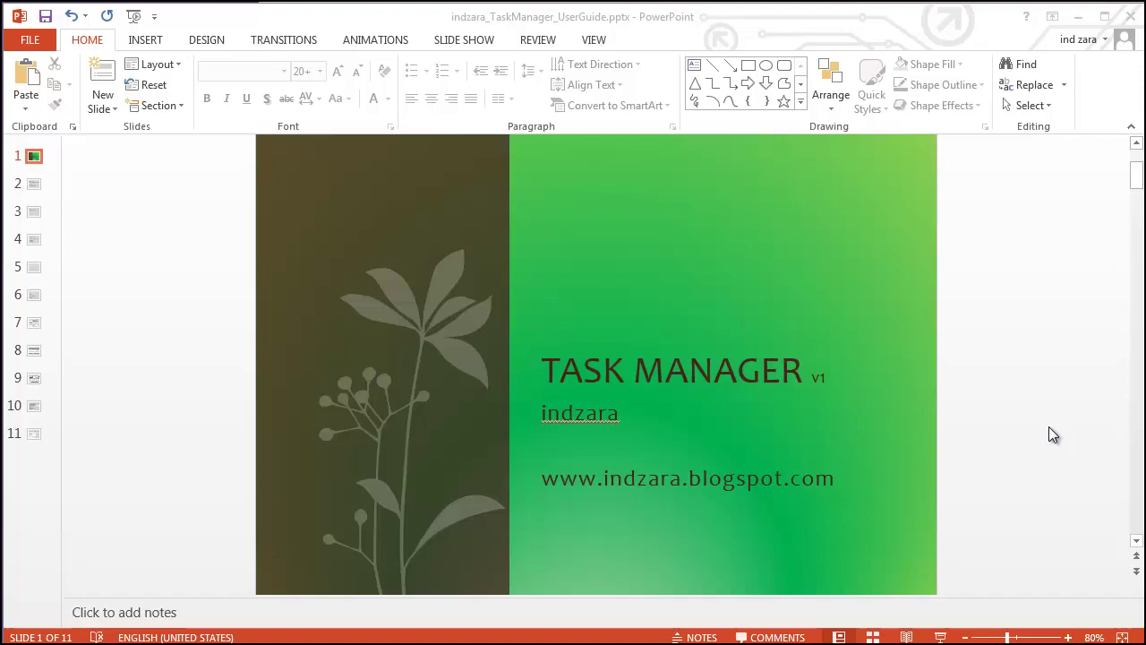
key("alt+Tab")
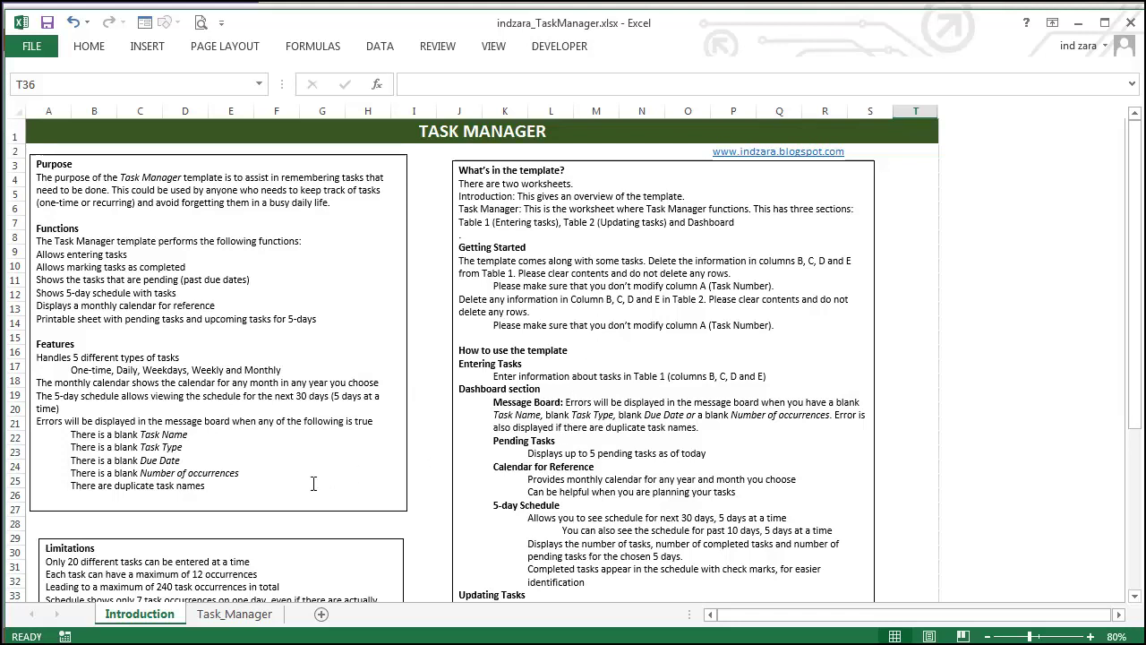
- Open the Task_Manager sheet and look across the dashboard beside the nine sample tasks
left_click(234, 614)
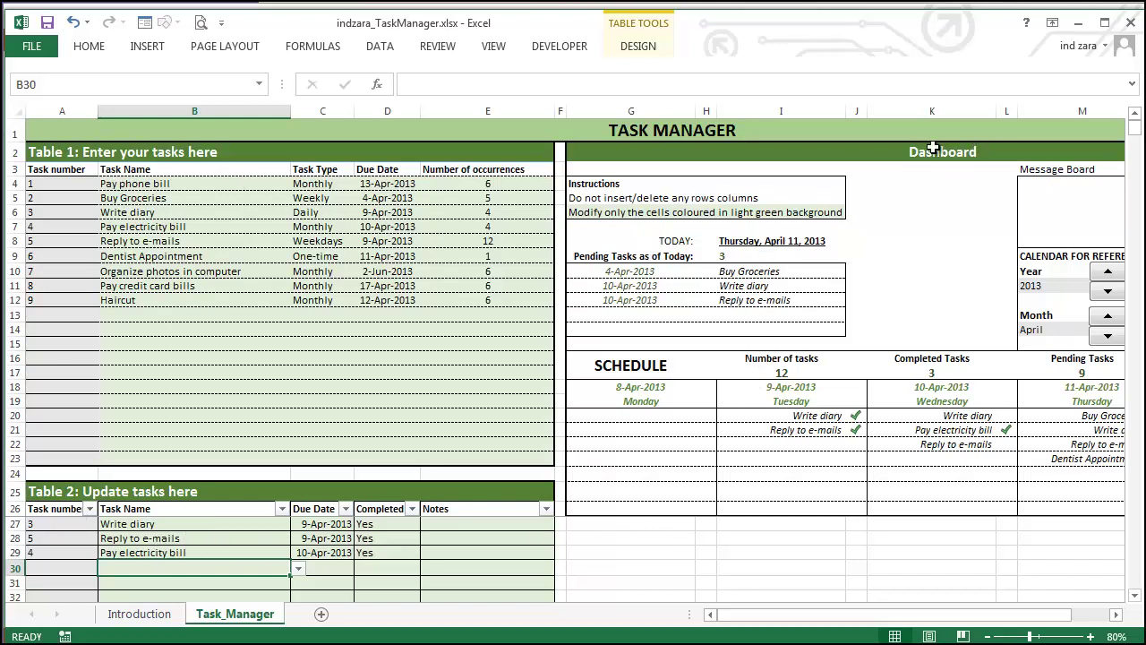
left_click(1116, 615)
left_click(1115, 614)
left_click(1116, 614)
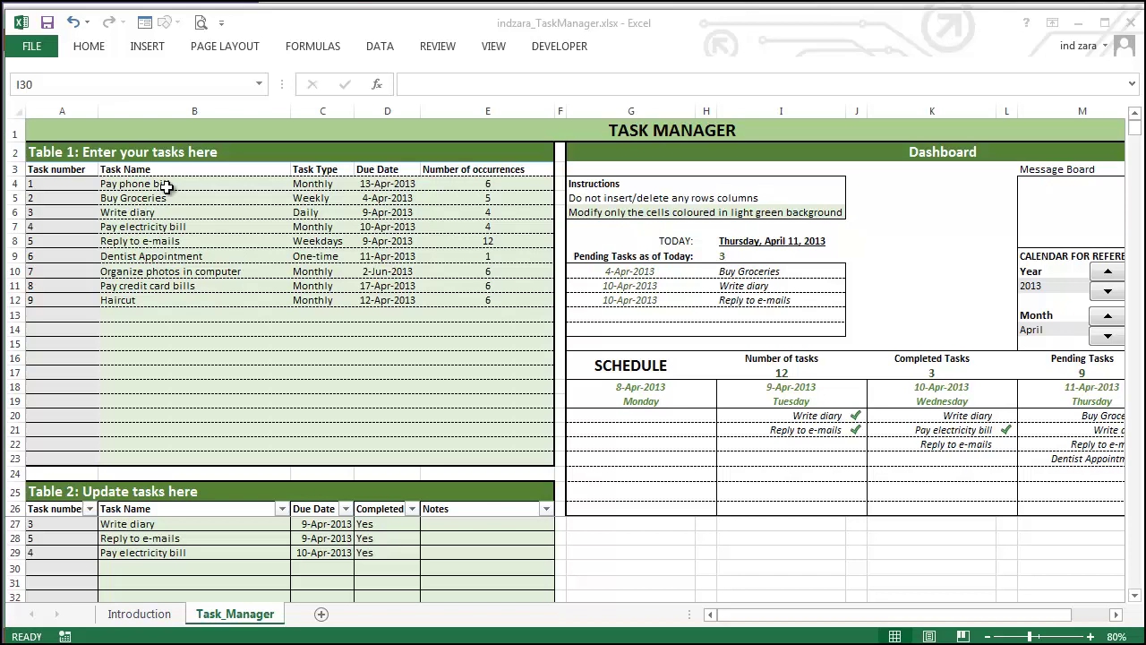
- Delete the sample tasks in B4:E12 and the sample updates in B27:E29
left_click_drag(167, 183, 495, 300)
key("Delete")
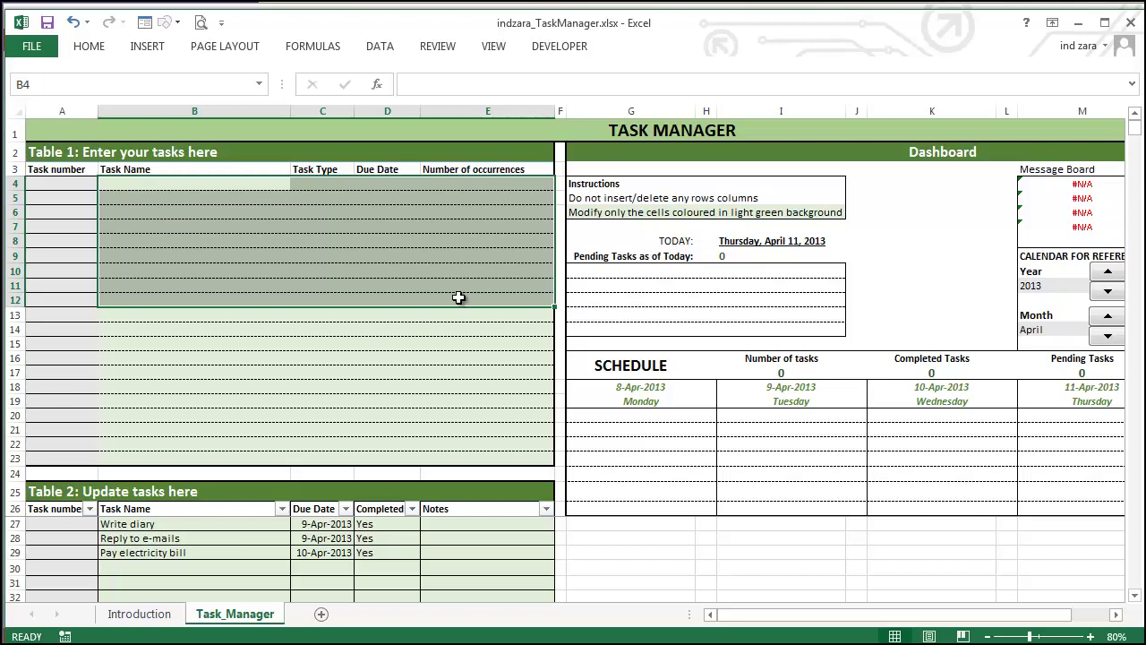
left_click_drag(195, 528, 433, 553)
key("Delete")
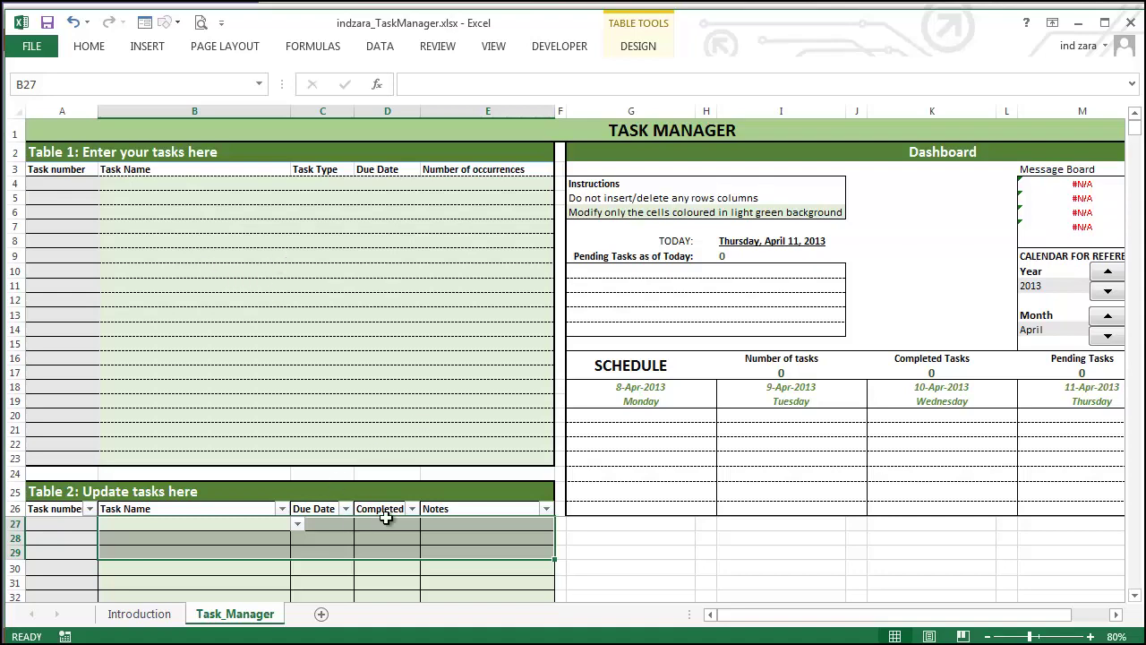
scroll(383, 403, "right", 2)
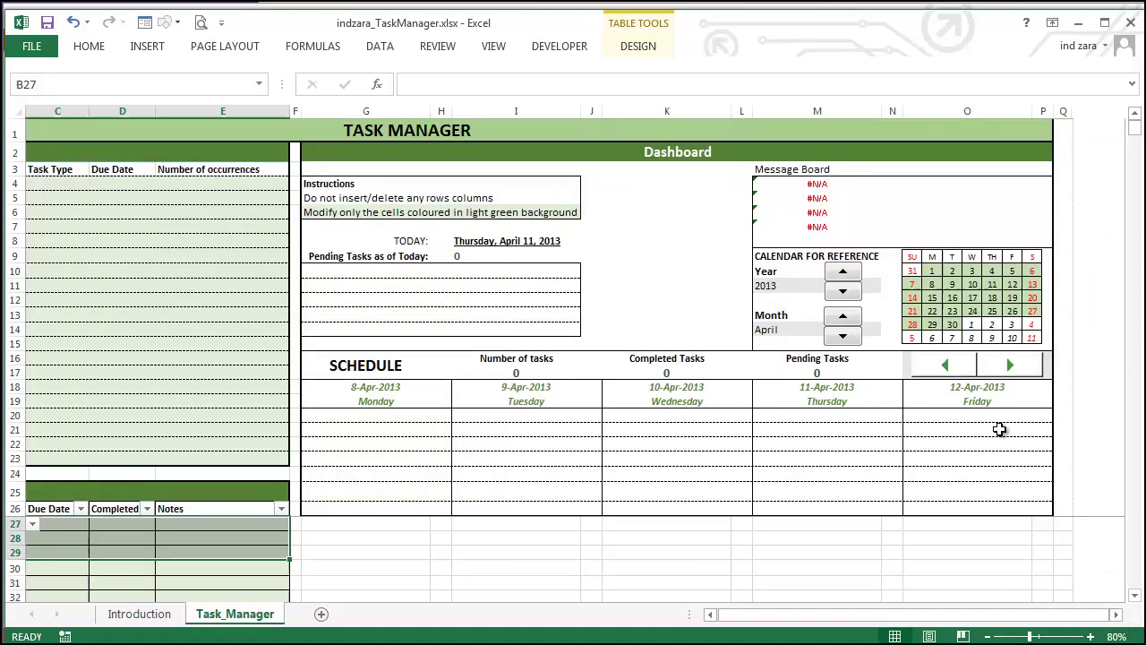
left_click(710, 614)
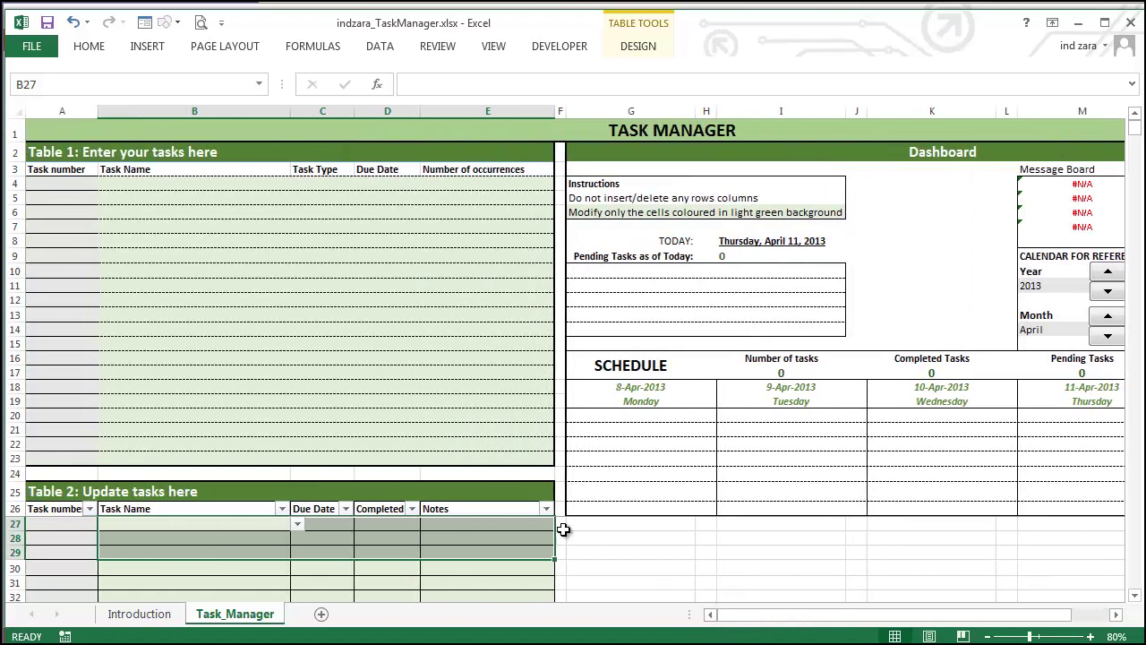
- Enter task 1, 'Pay phone bill', in B4 with task type Monthly
left_click(141, 184)
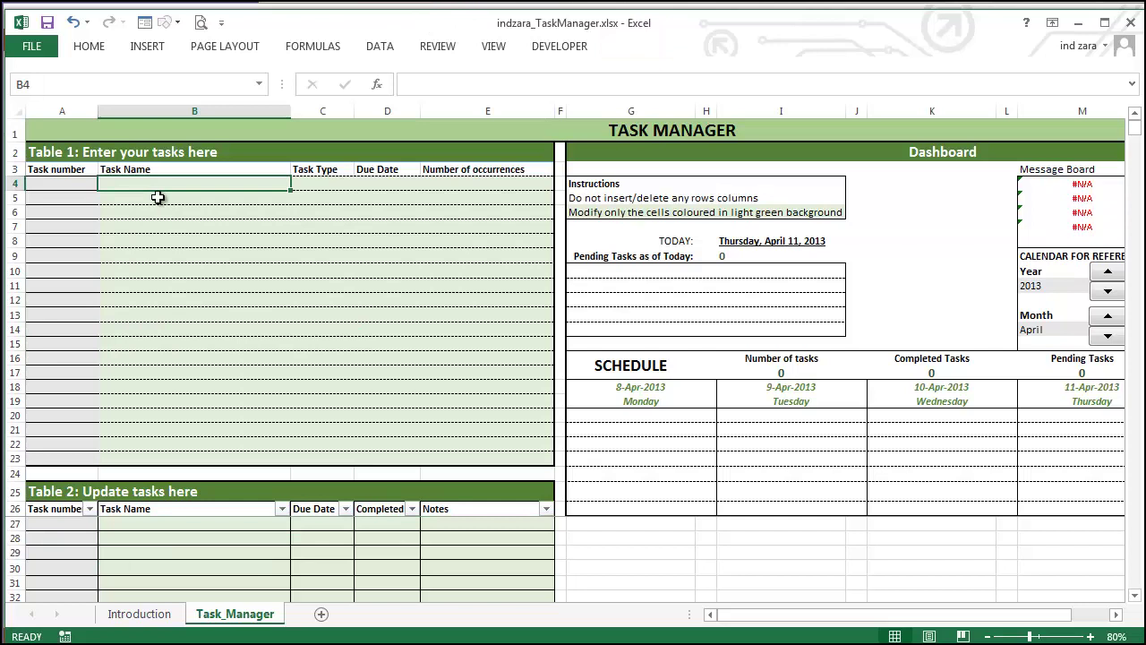
type("Pay")
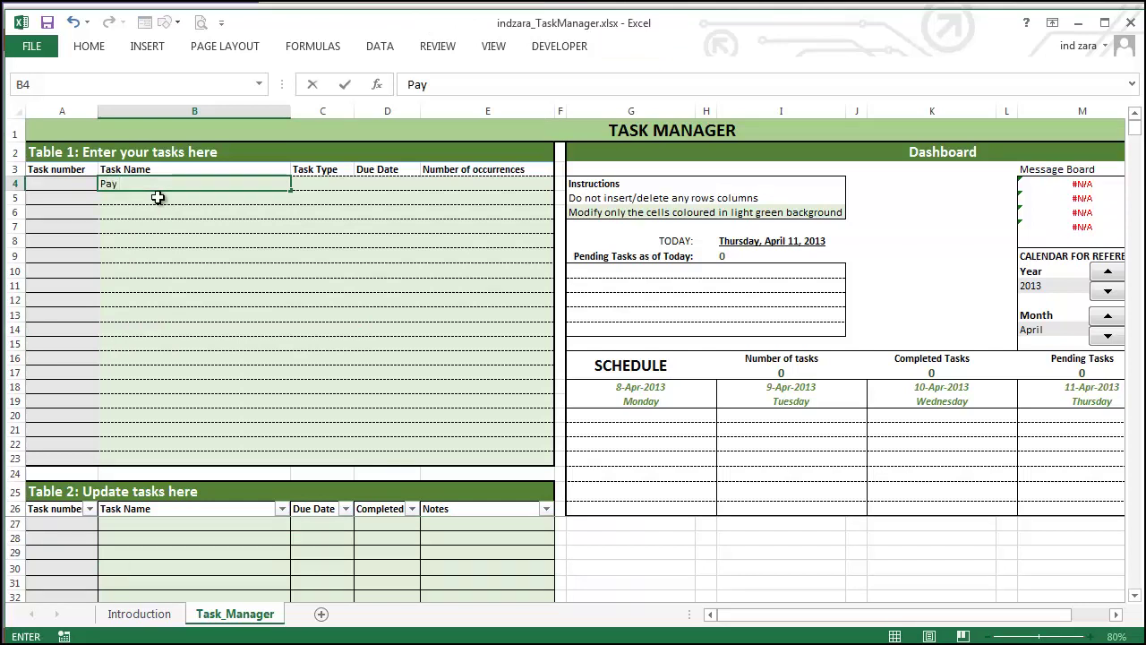
type("phone bill")
key("Tab")
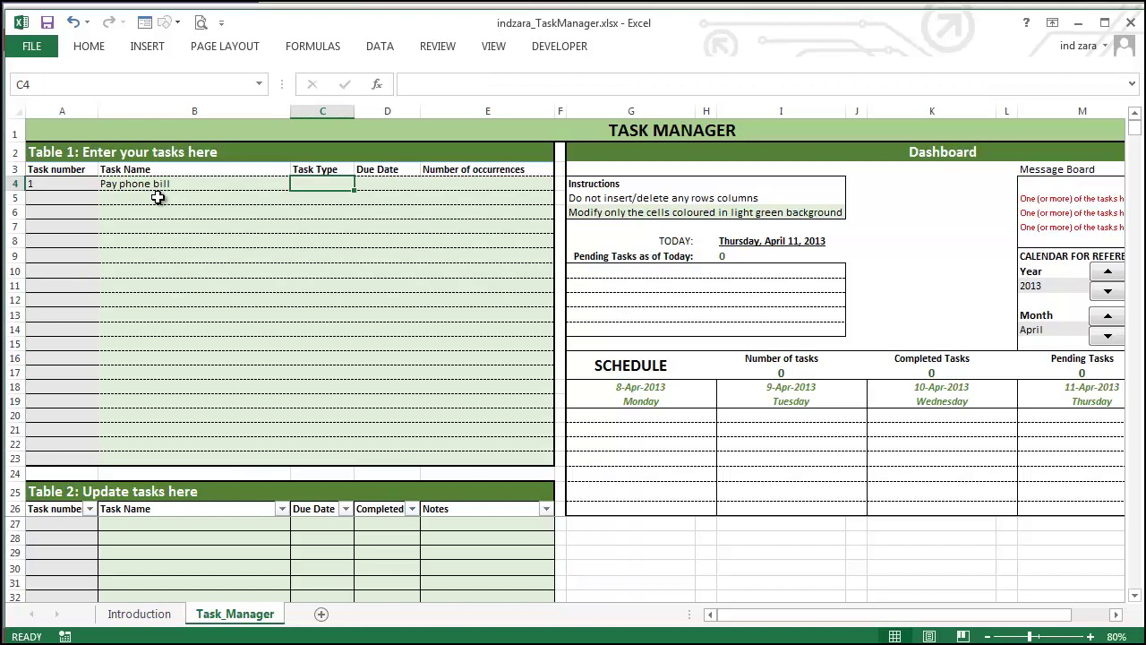
left_click(360, 185)
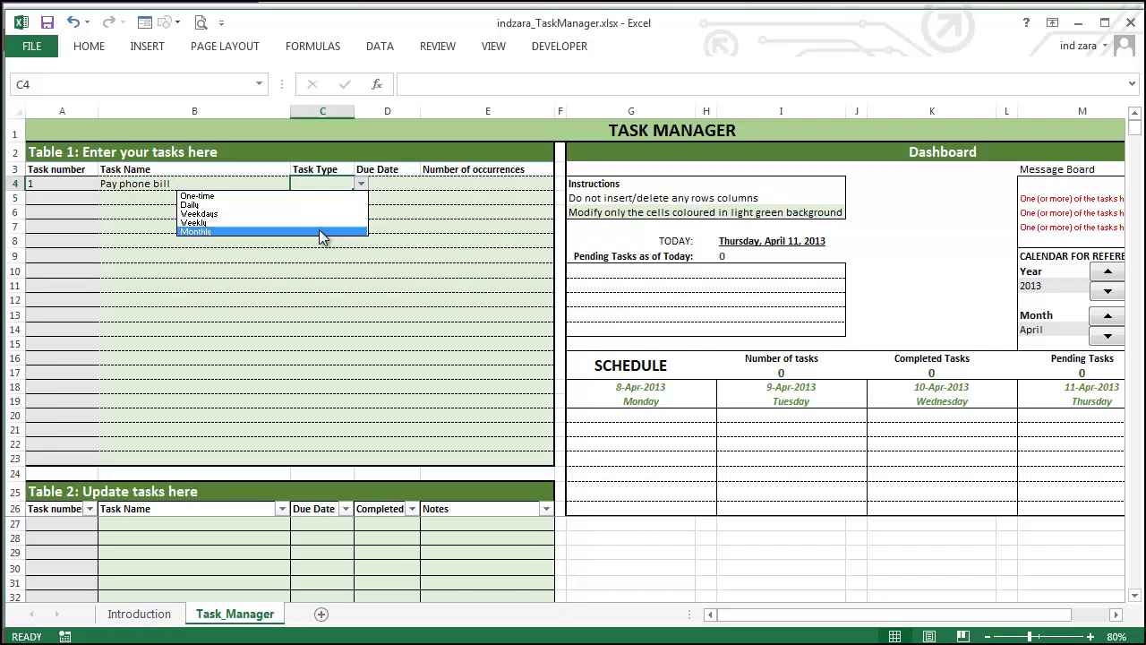
left_click(319, 230)
- Give Pay phone bill the due date 13-Apr-2013, fixing the mistyped month
left_click(388, 186)
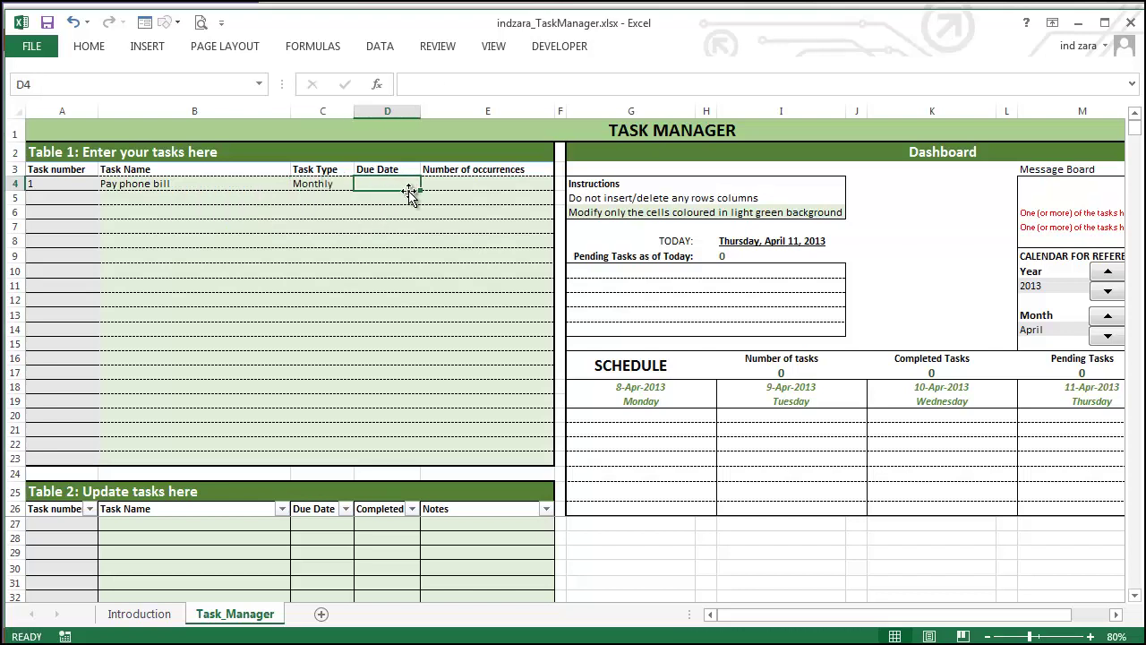
type("13-Ap-2013")
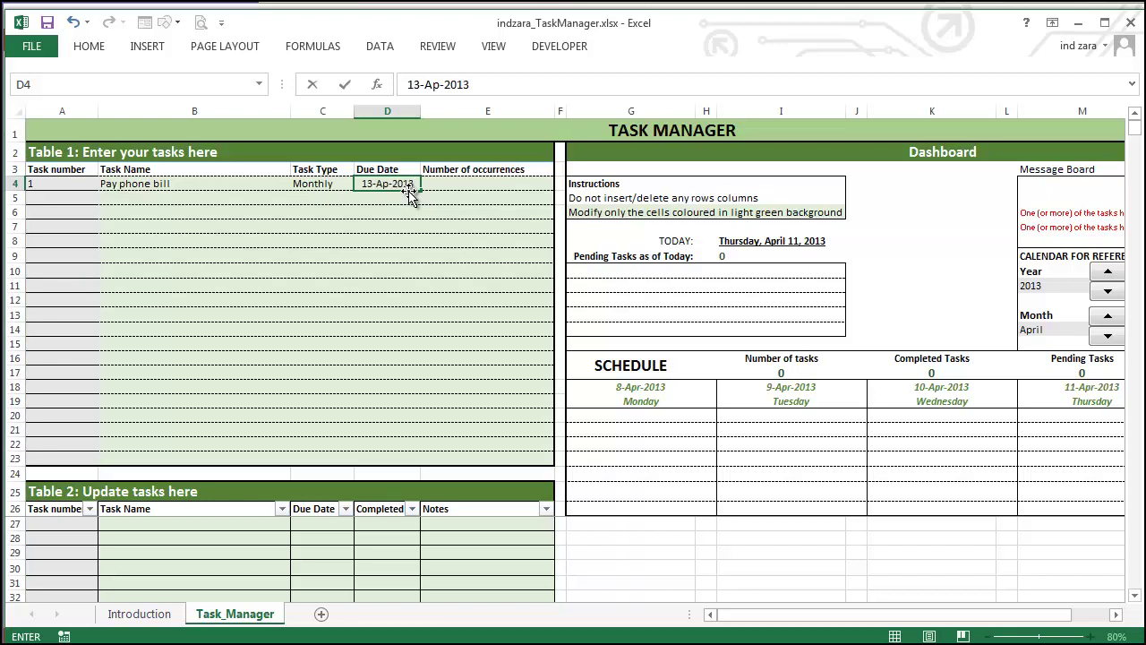
key("Tab")
left_click(408, 188)
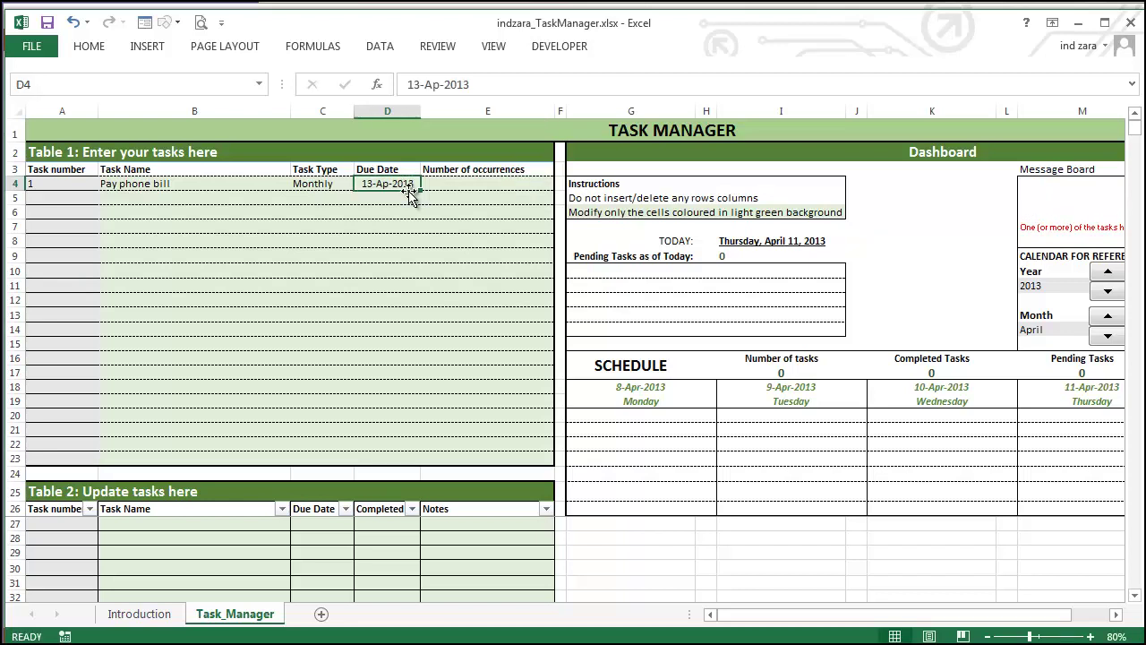
left_click(433, 83)
type("r")
key("Tab")
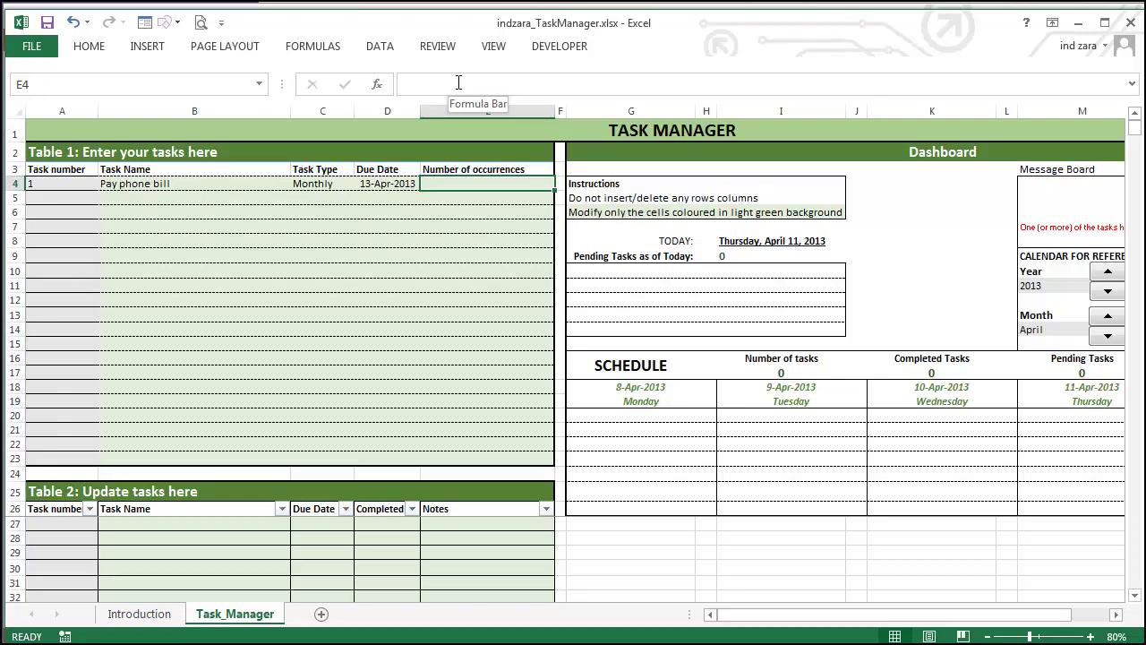
- Set 6 occurrences and check the entry under Saturday 13-Apr-2013 in the schedule
left_click(562, 186)
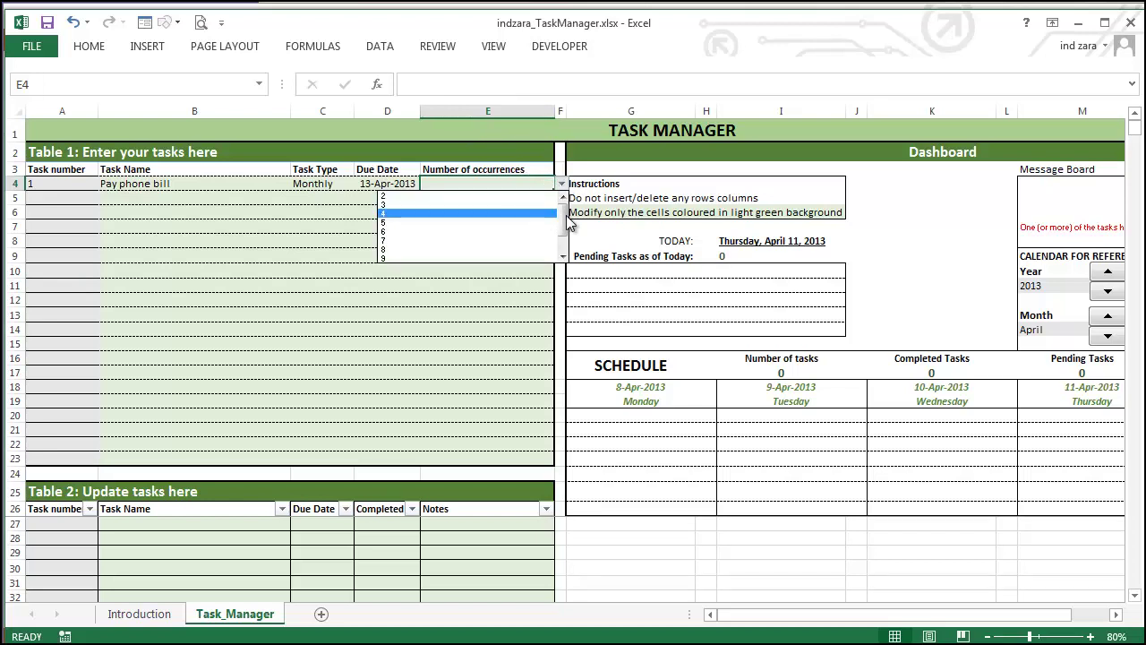
left_click_drag(563, 225, 561, 239)
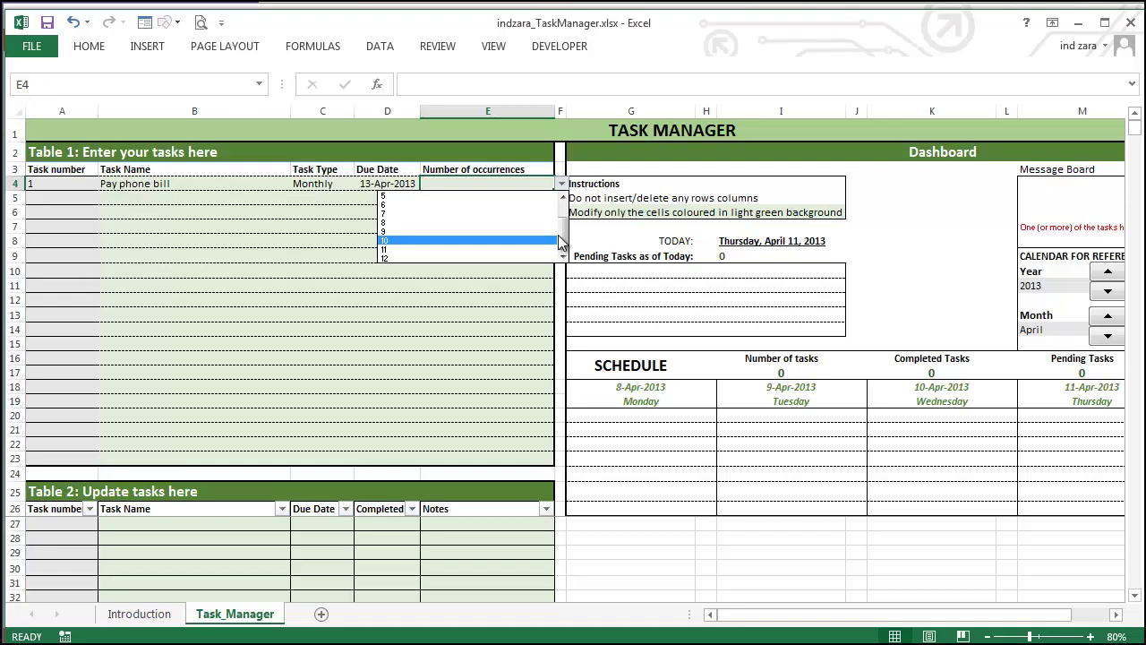
left_click(552, 205)
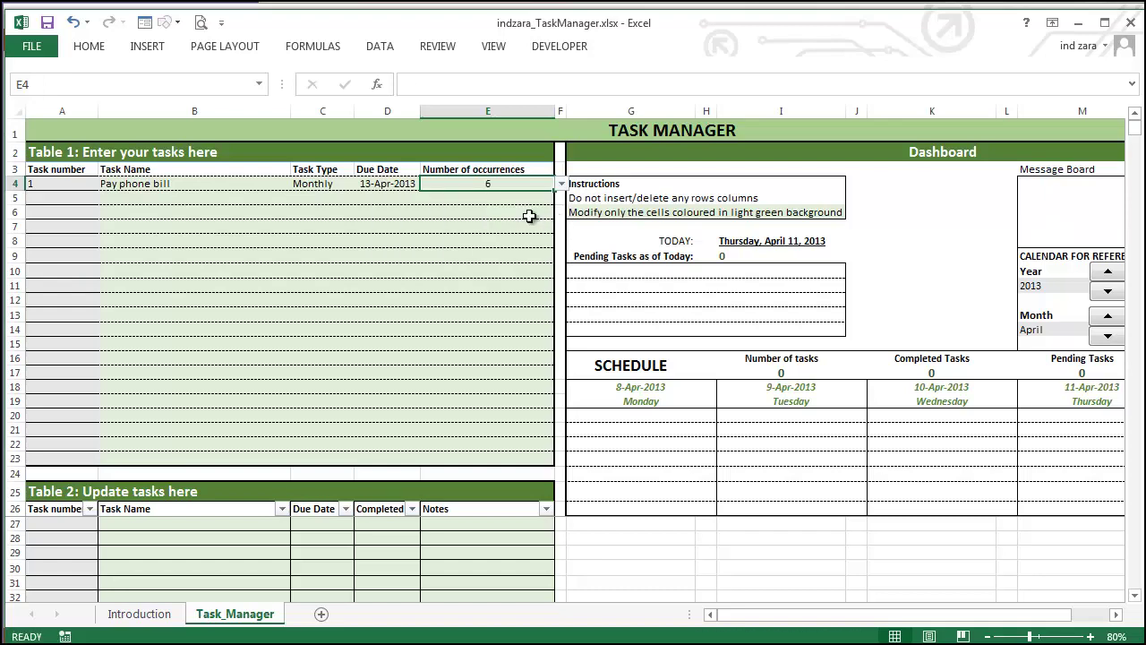
left_click(1115, 617)
left_click(1116, 617)
left_click(1116, 616)
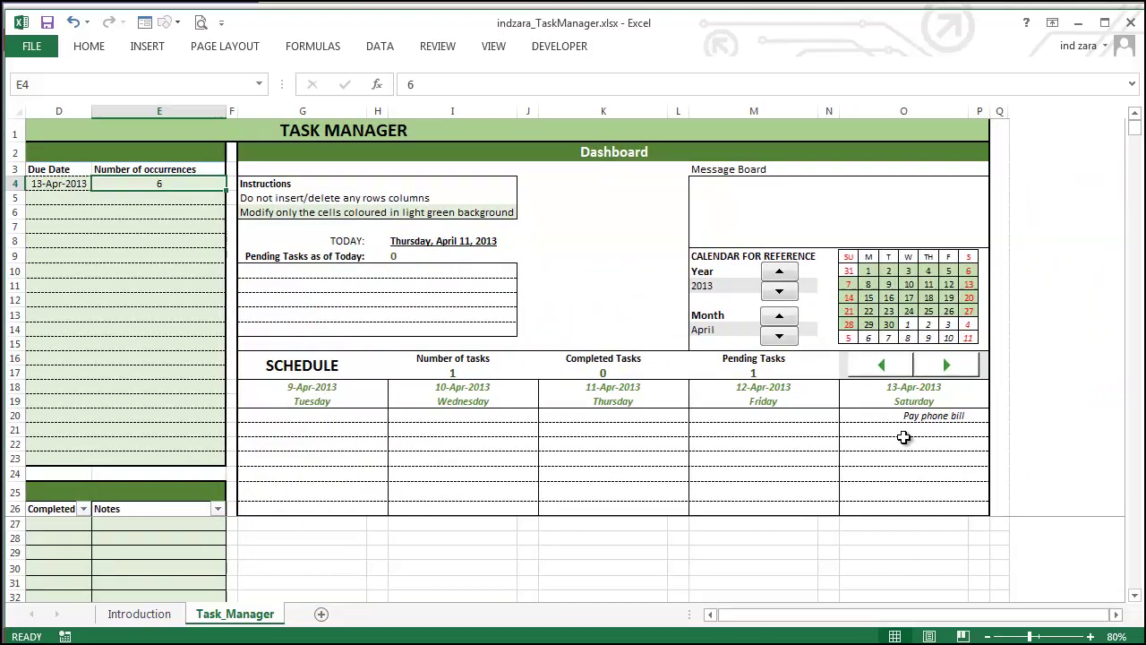
left_click(963, 419)
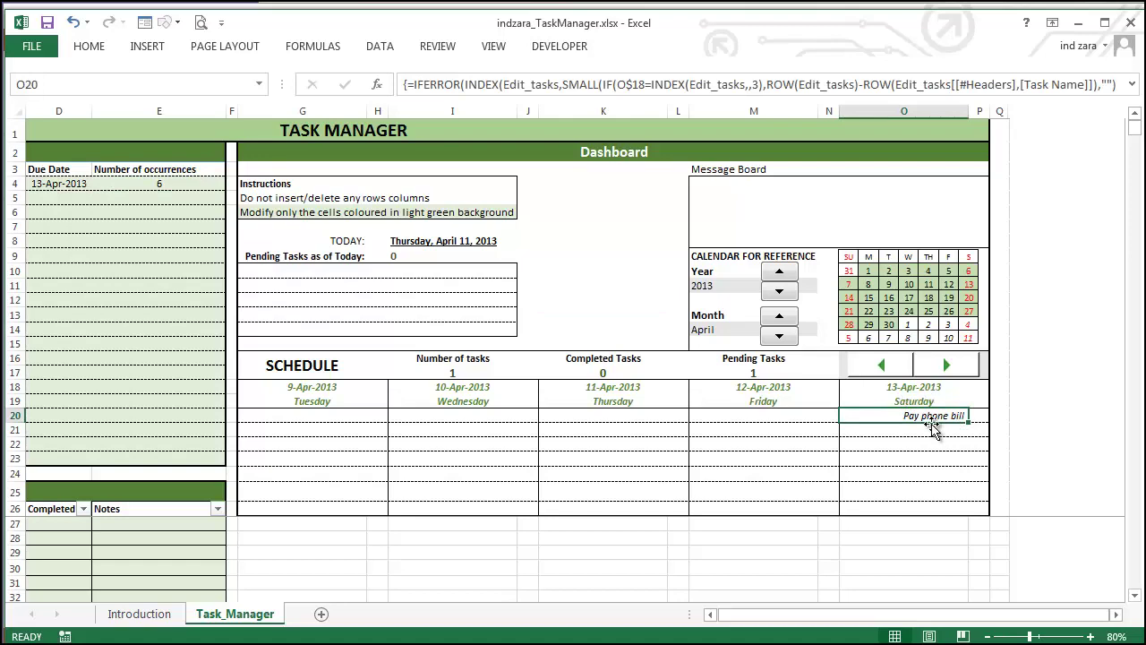
left_click(714, 615)
double_click(712, 615)
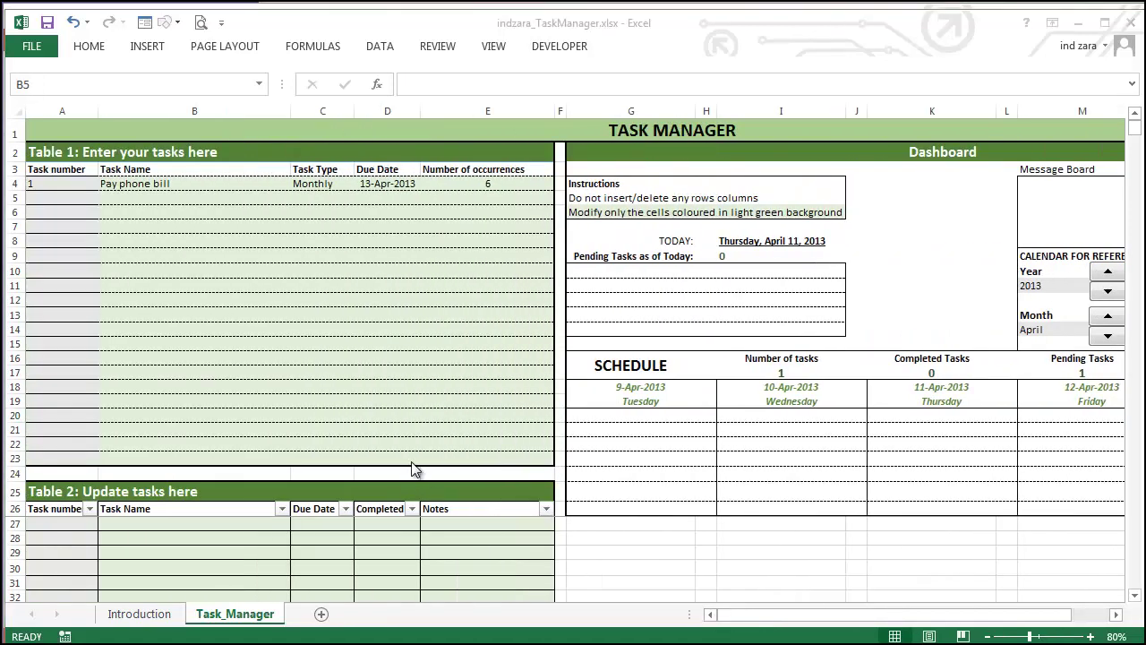
- Add task 2, 'Buy Groceries', in B5 with task type Weekly
left_click(168, 196)
type("Buy")
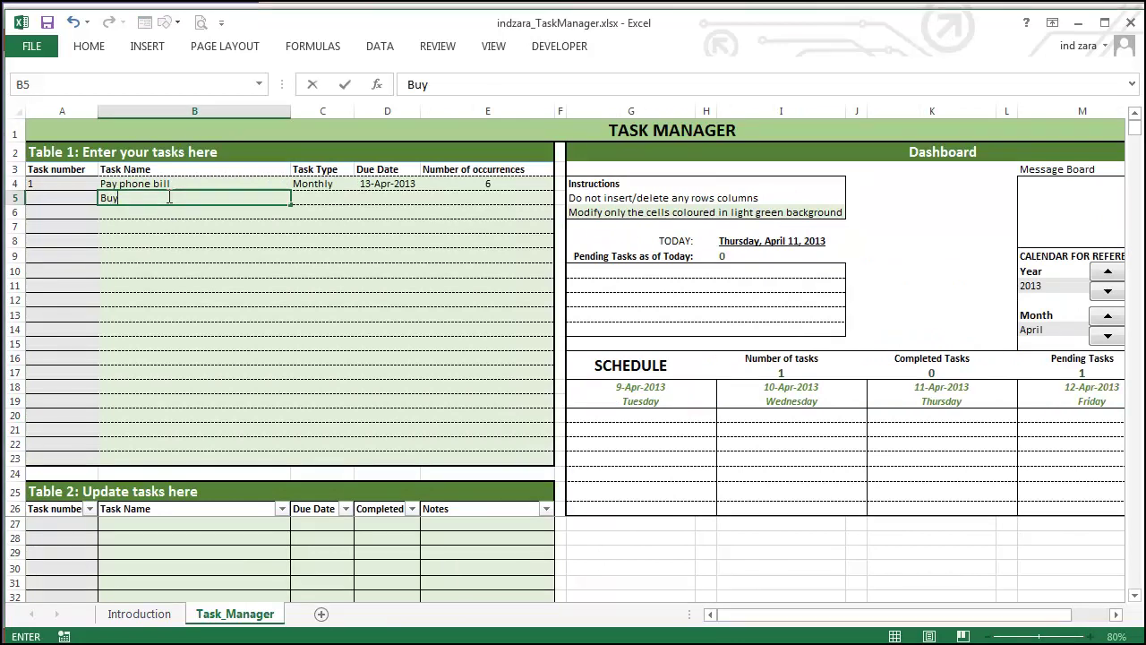
type(" Groceries")
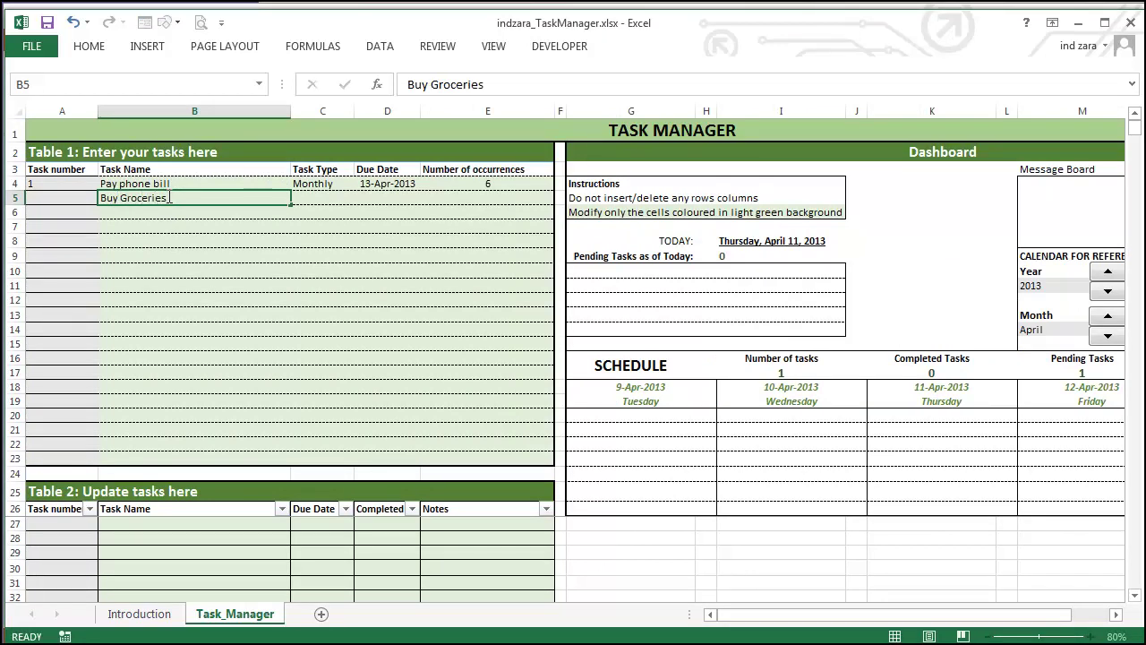
key("Tab")
type("Weeekl")
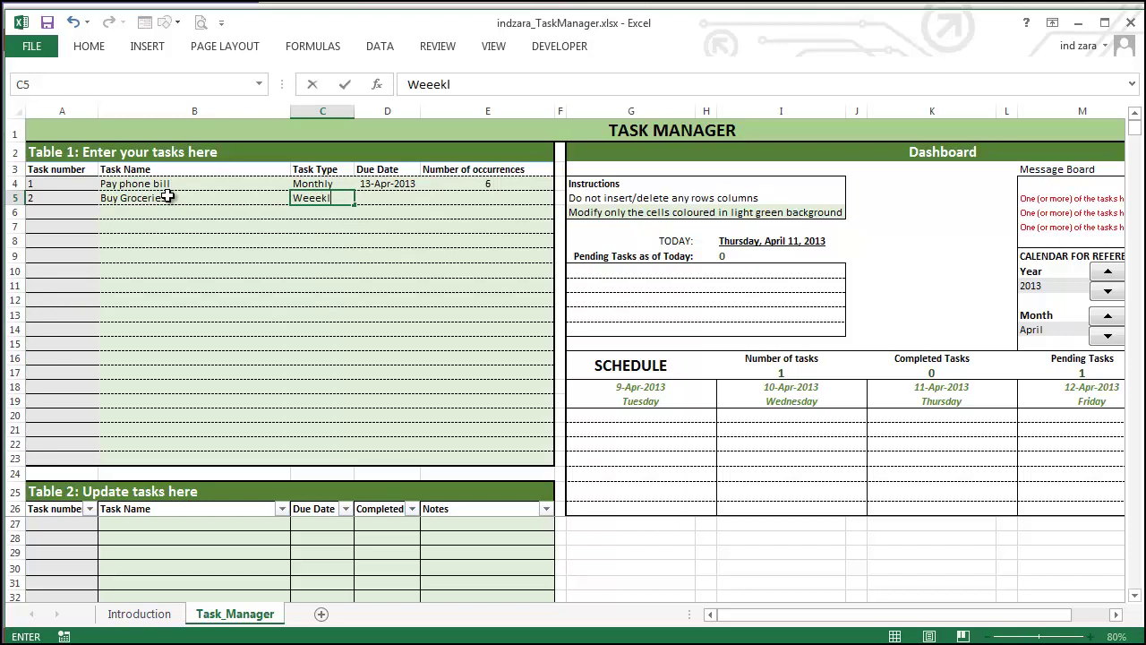
key("BackSpace")
key("BackSpace")
key("BackSpace")
type("kly")
key("Tab")
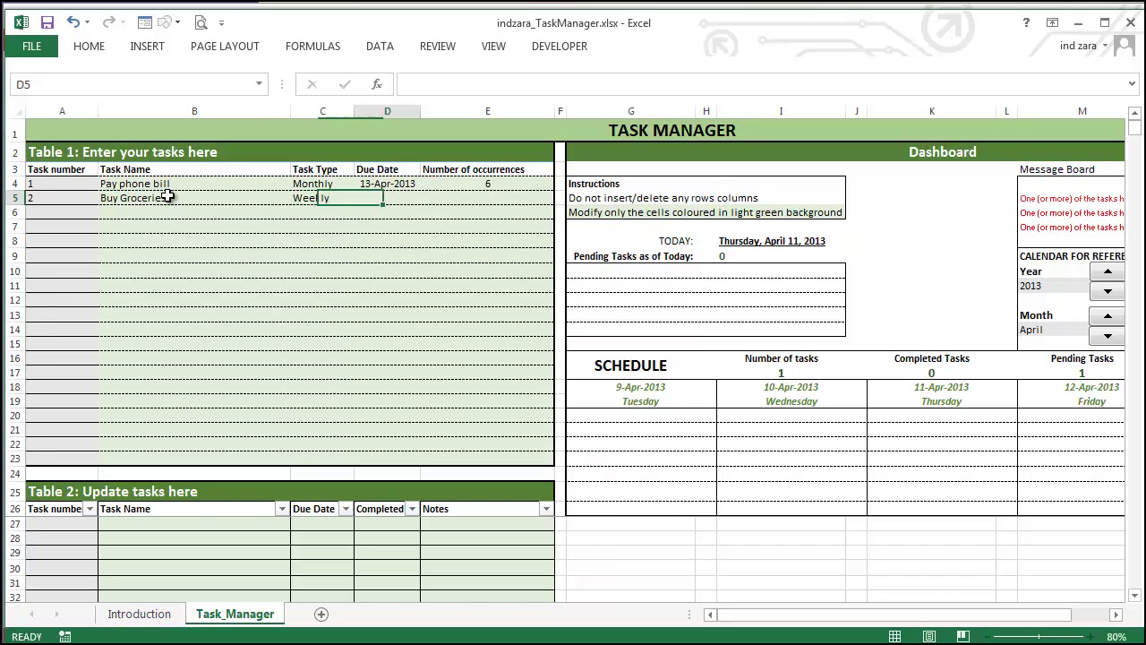
- Give Buy Groceries the due date 11-Apr-2013 and 5 occurrences
type("11-Ap")
type("r201")
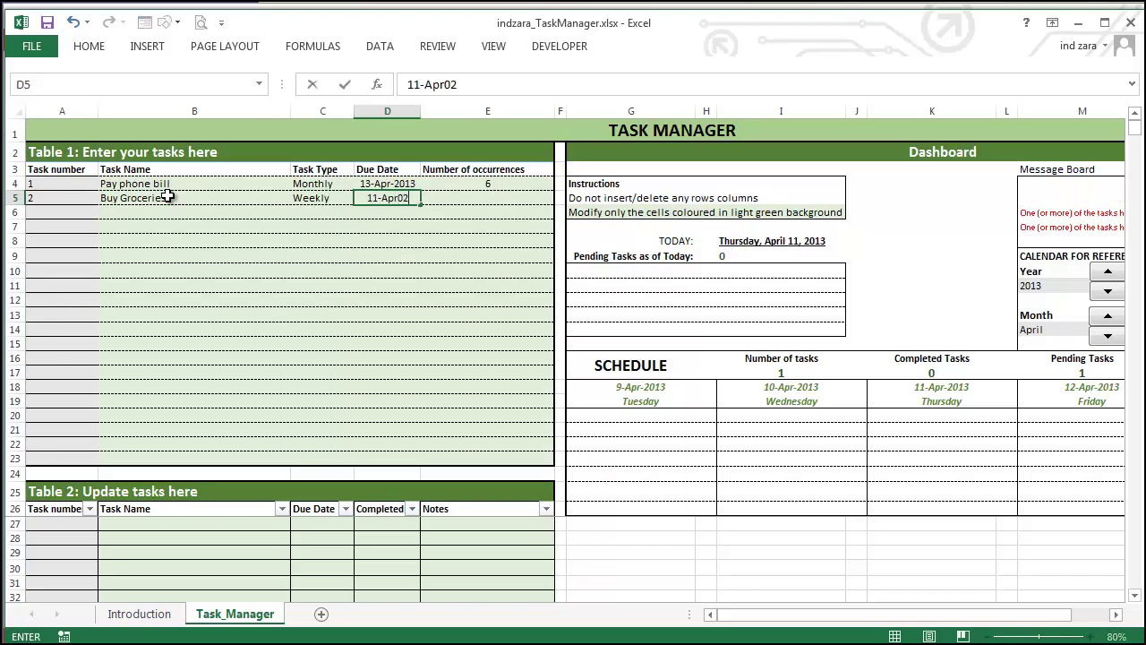
key("BackSpace")
key("BackSpace")
key("BackSpace")
type("-2013")
key("Tab")
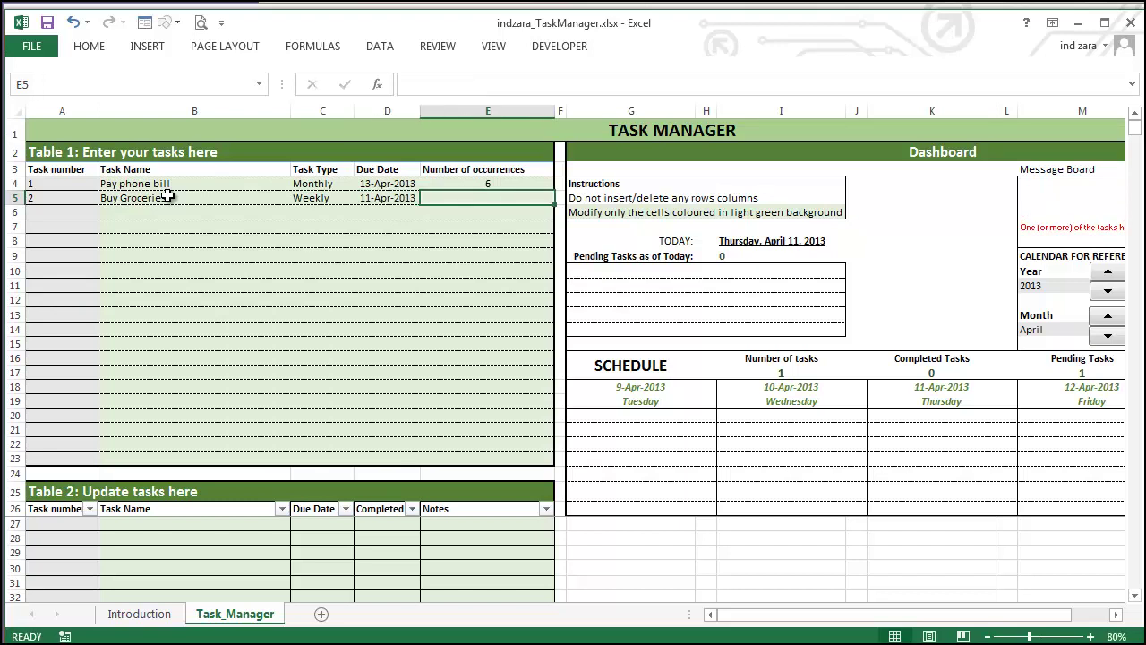
type("5")
key("Return")
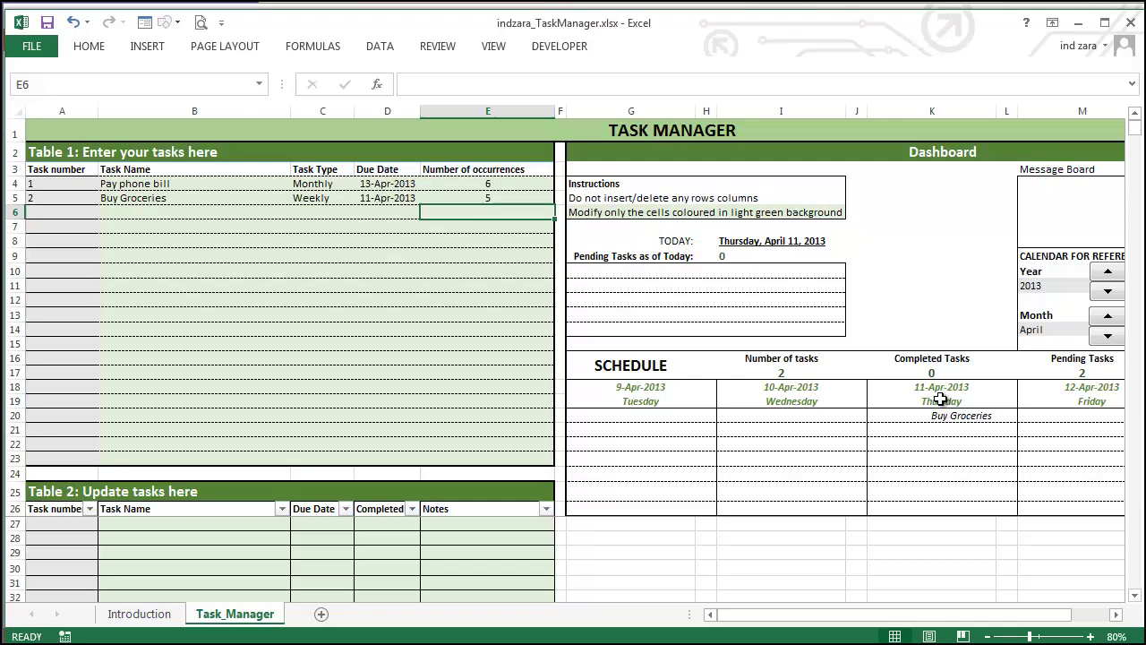
left_click(1117, 615)
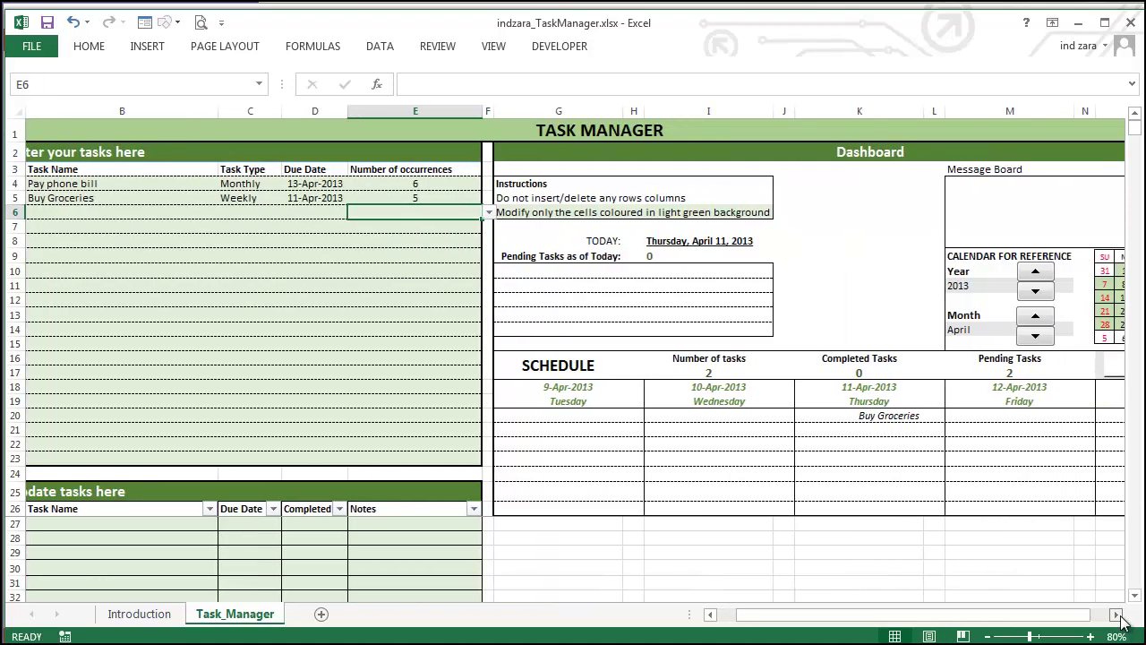
left_click(1117, 615)
left_click(1006, 365)
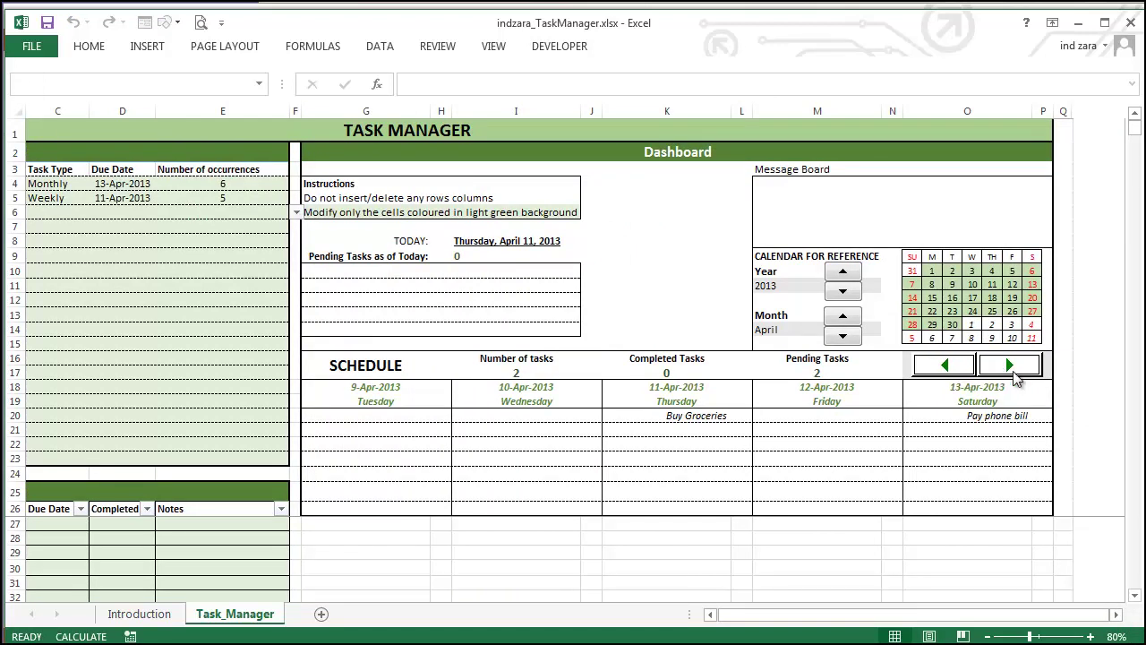
left_click(1010, 370)
left_click(1015, 371)
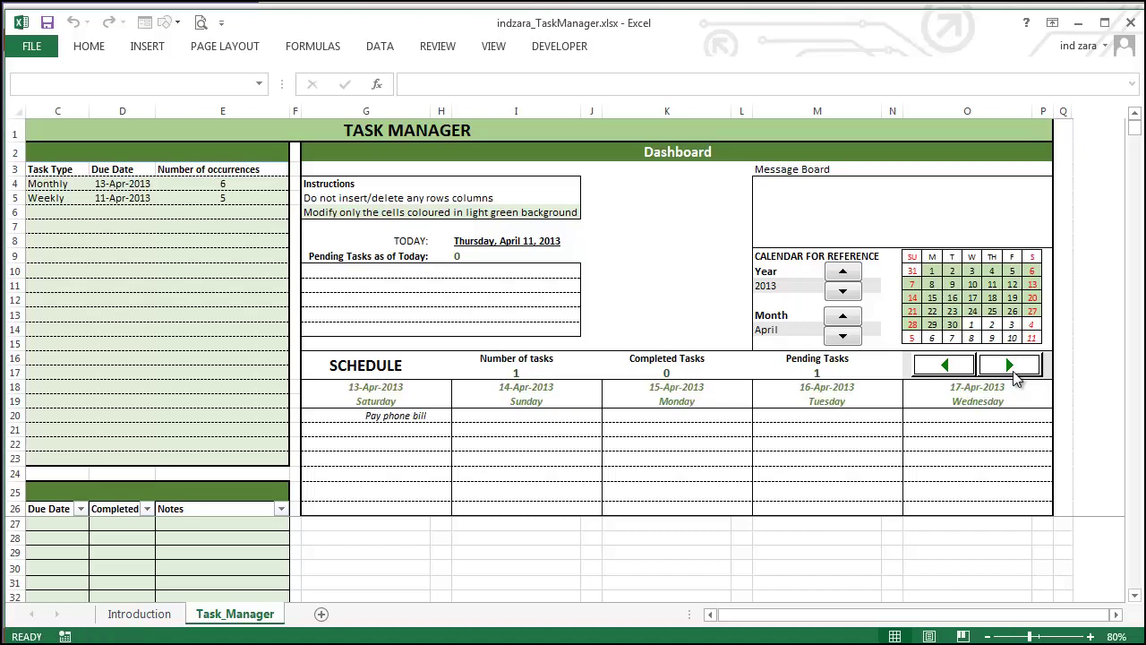
left_click(1014, 371)
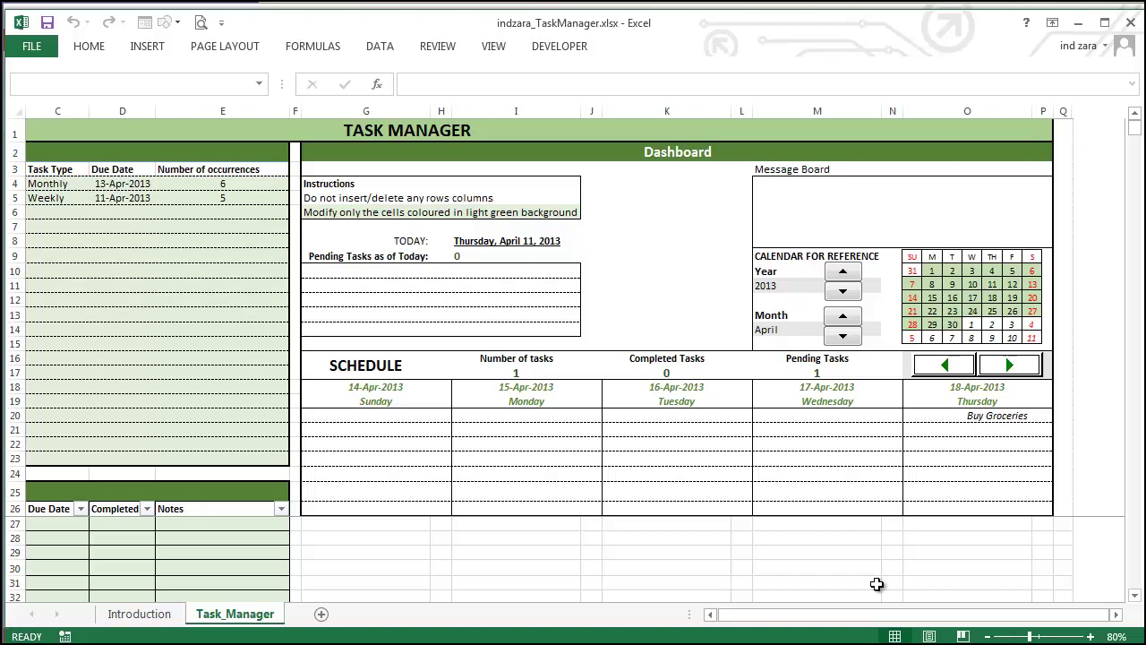
left_click_drag(823, 624, 783, 624)
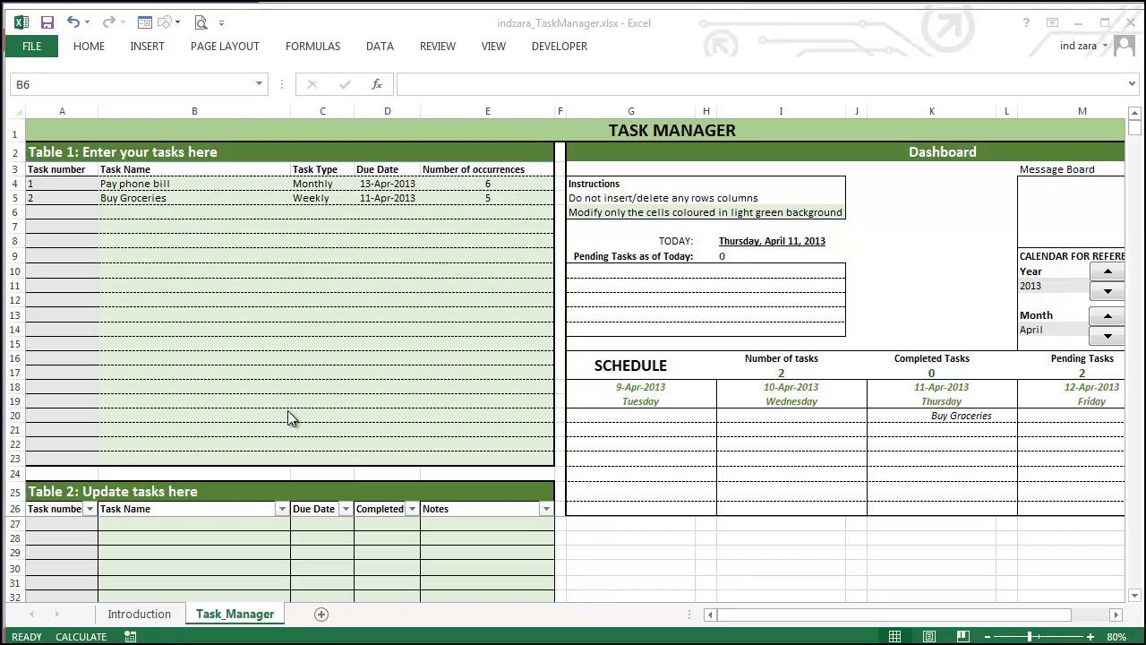
- Paste the seven copied tasks, Write diary through Haircut, into Table 1 at B6
type("Write diary\tDaily\t9-Apr-2013\t4 Pay electricity bill\tMonthly\t10-Apr-2013\t4 Reply to e-mails\tWeekdays\t9-Apr-2013\t12 Dentist Appointment\tOne-time\t11-Apr-2013\t1 Organize photos in computer\tMonthly\t2-Jun-2013\t6 Pay credit card bills\tMonthly\t17-Apr-2013\t6 Haircut\tMonthly\t12-Apr-2013\t6")
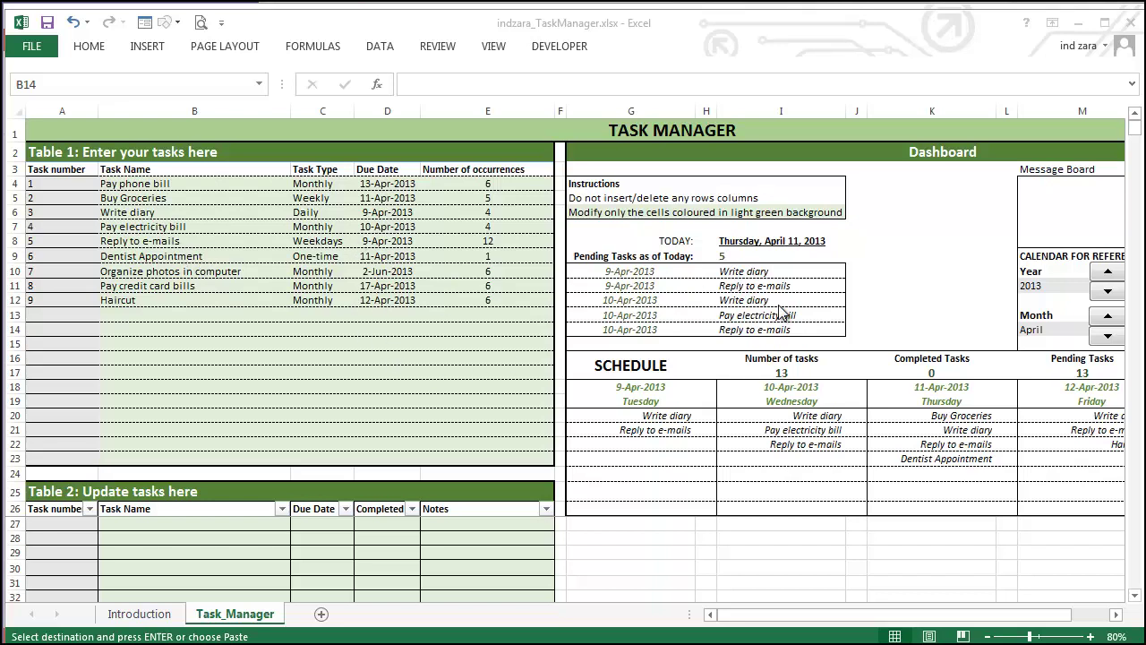
left_click(1115, 614)
left_click(1116, 614)
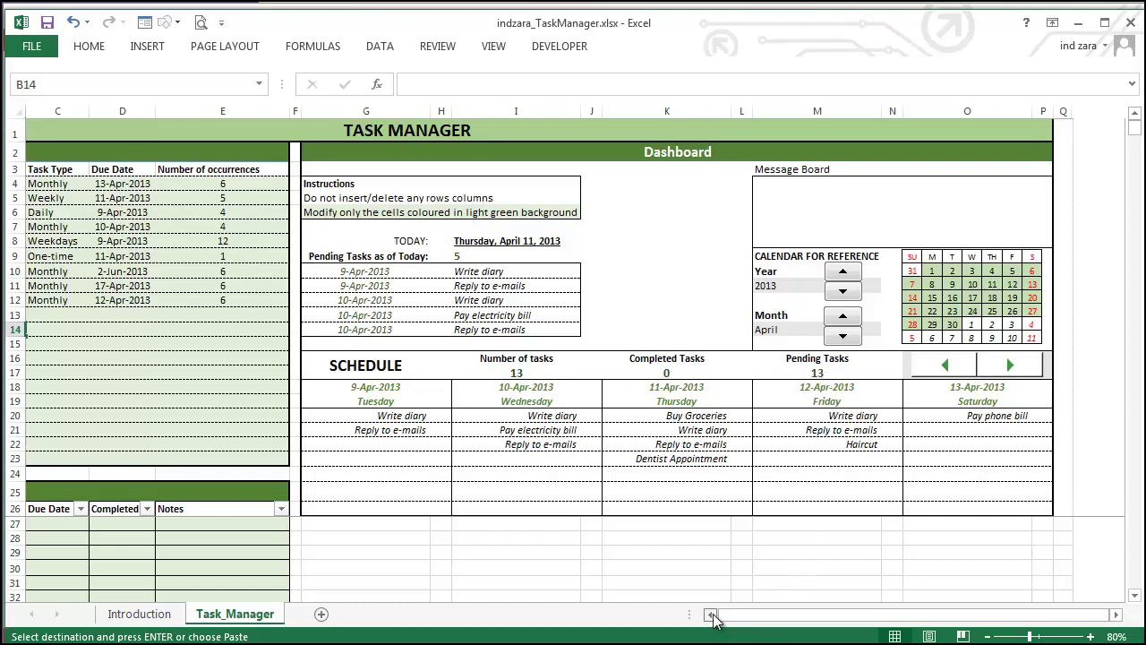
left_click_drag(717, 615, 707, 615)
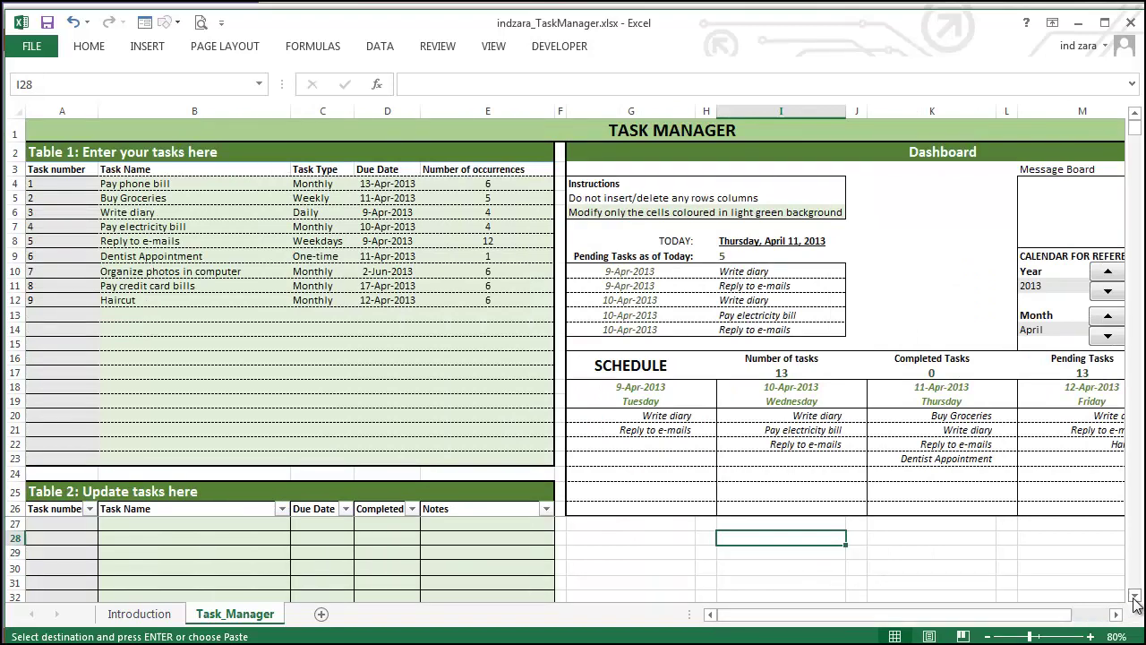
left_click(1134, 595)
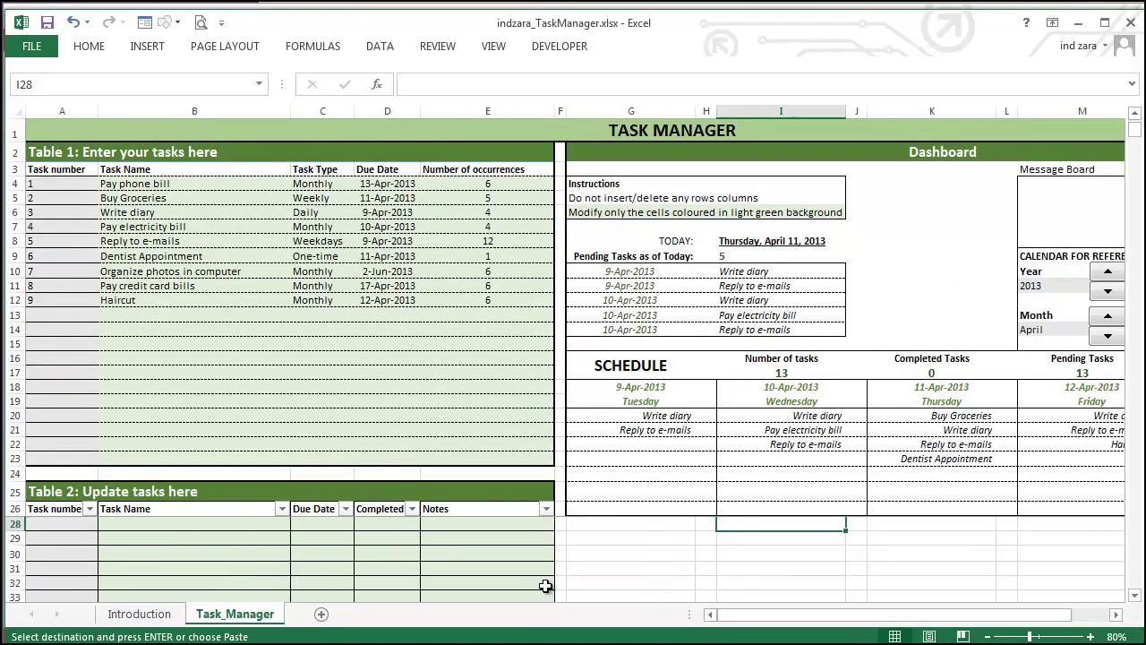
scroll(385, 538, "up", 1)
left_click(179, 525)
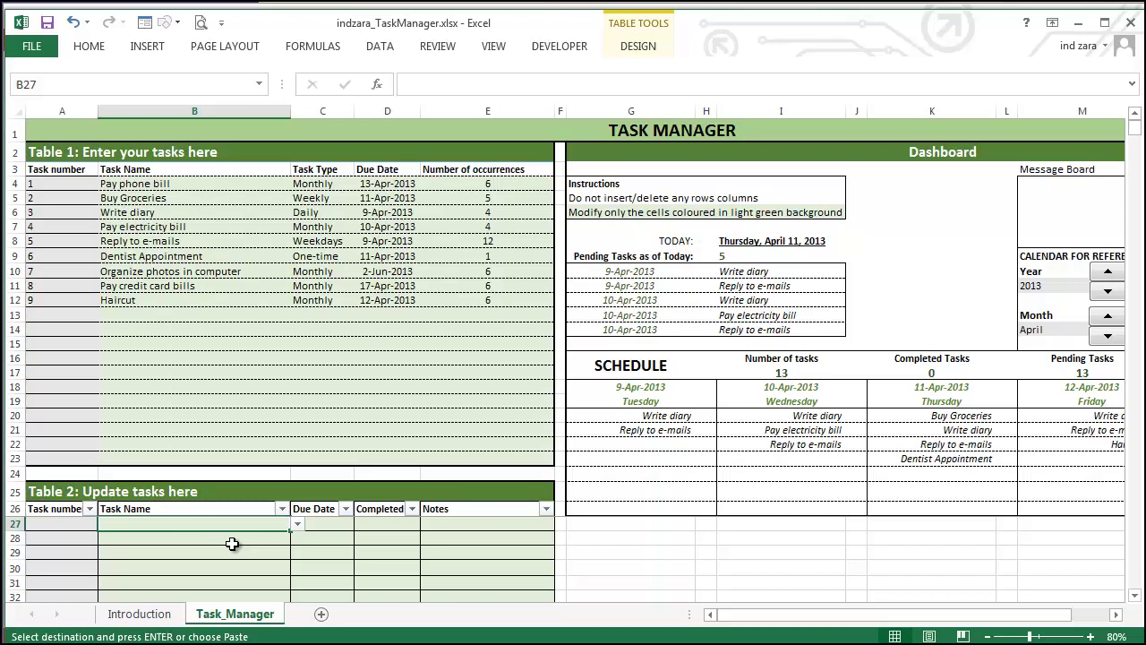
- Record Write diary, due 9-Apr-2013, as completed 'Yes' in row 27 of Table 2
type("Write")
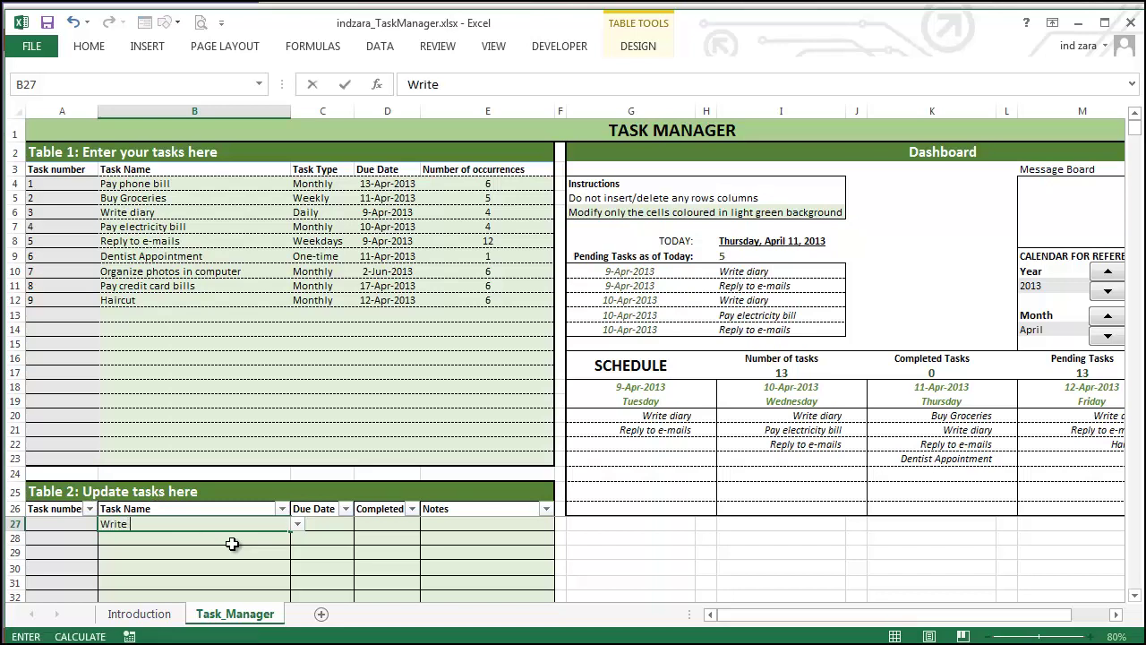
key("Escape")
left_click(297, 522)
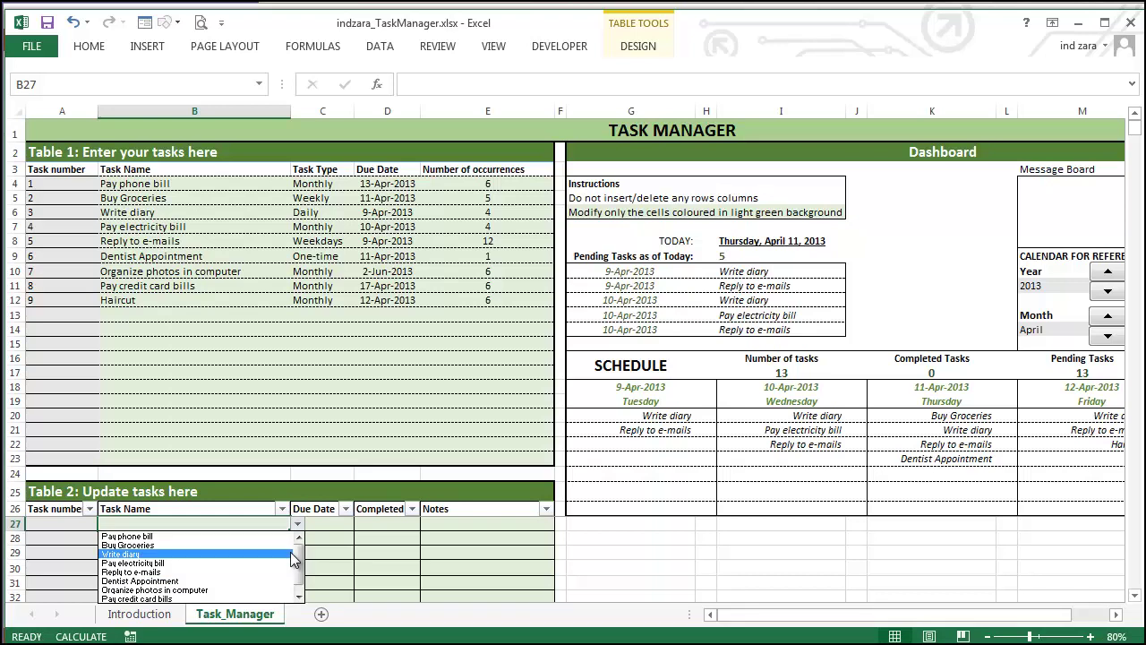
left_click(291, 553)
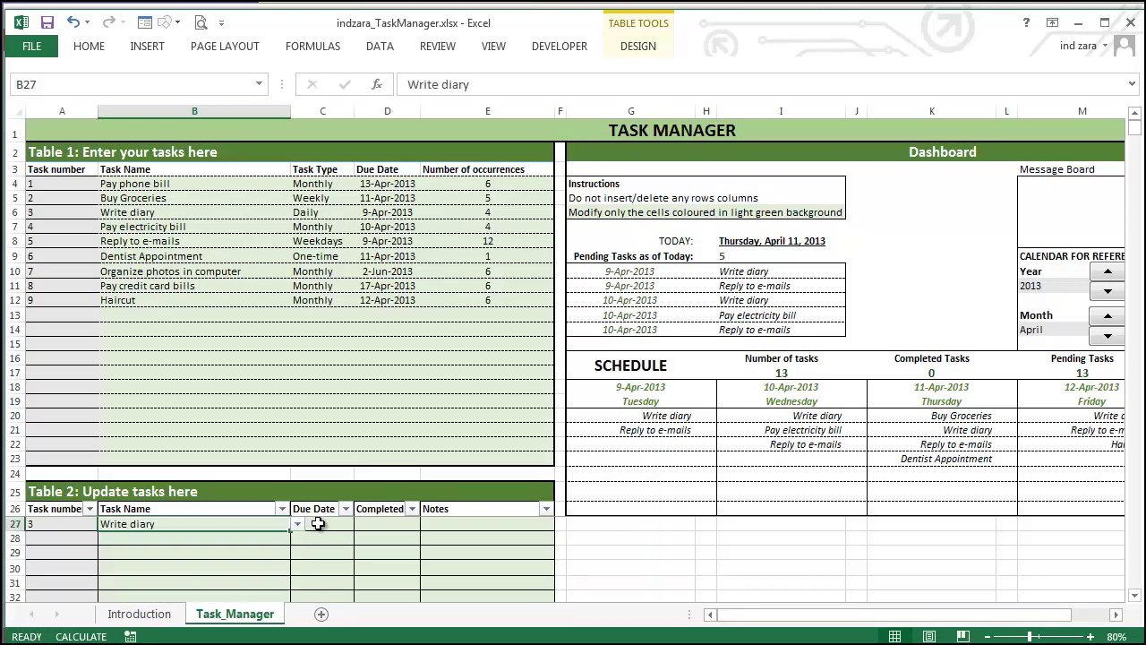
left_click(318, 524)
type("9-Apr-2013")
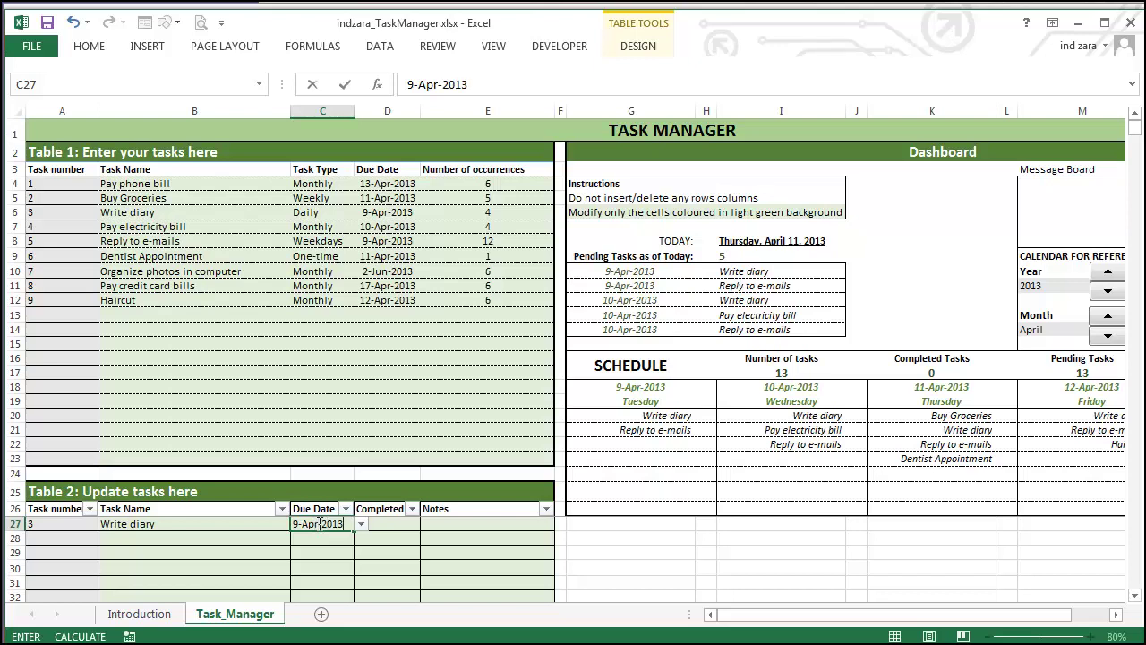
key("Tab")
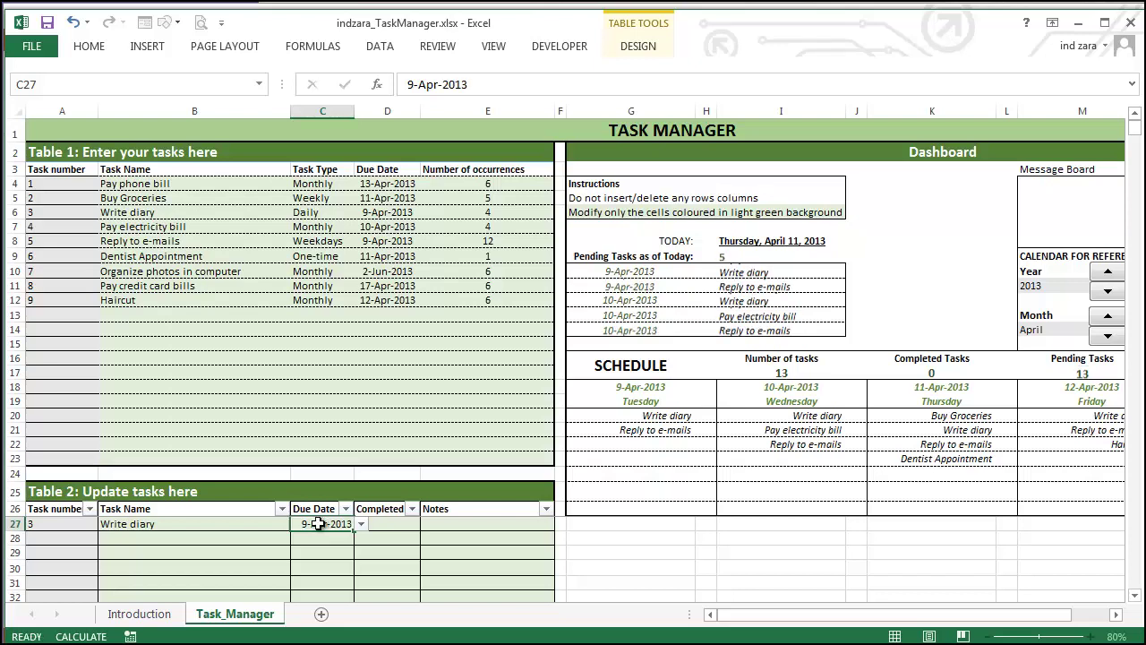
type("Y")
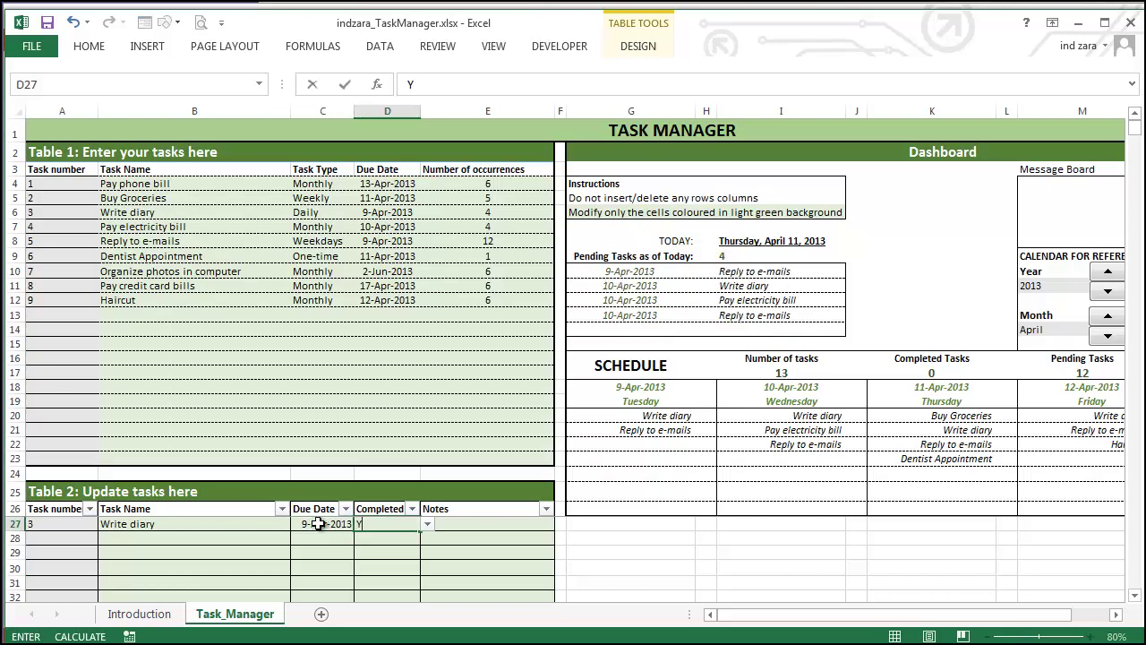
type("es")
key("Tab")
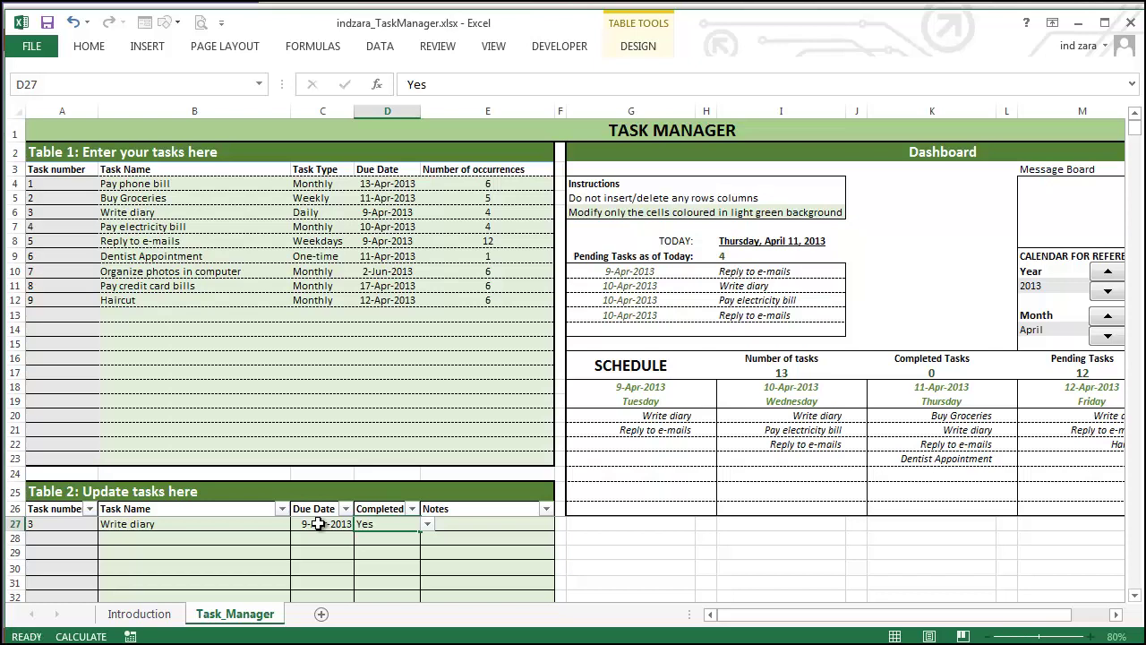
left_click(280, 536)
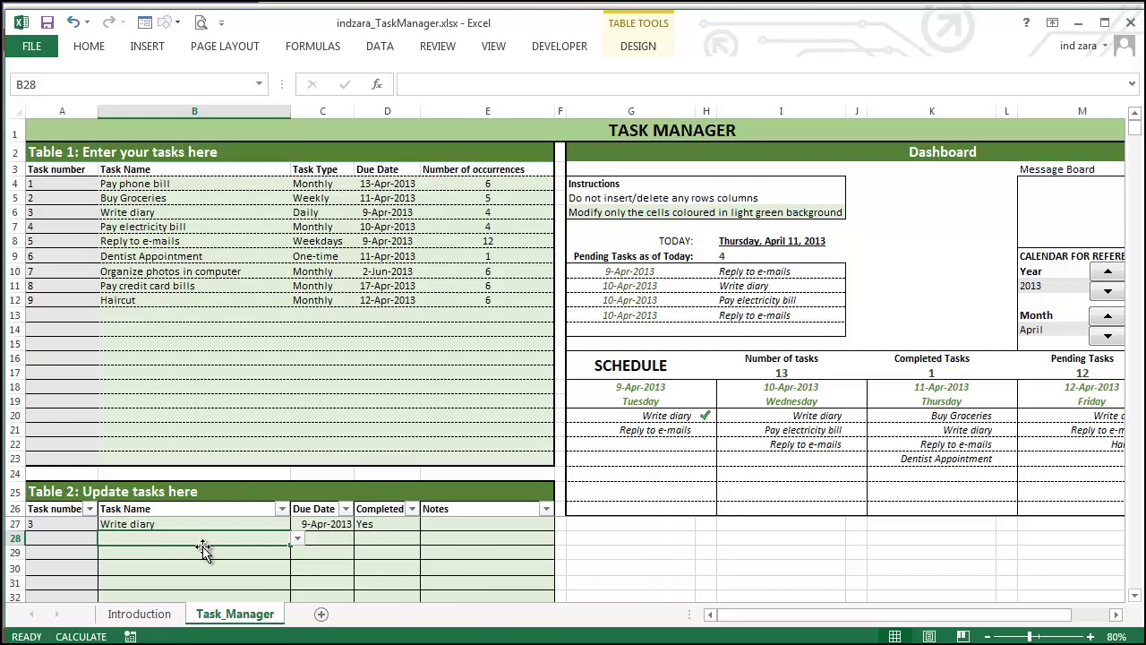
- Record Reply to e-mails, due 9-Apr-2013, as completed 'Yes' in row 28
left_click(297, 538)
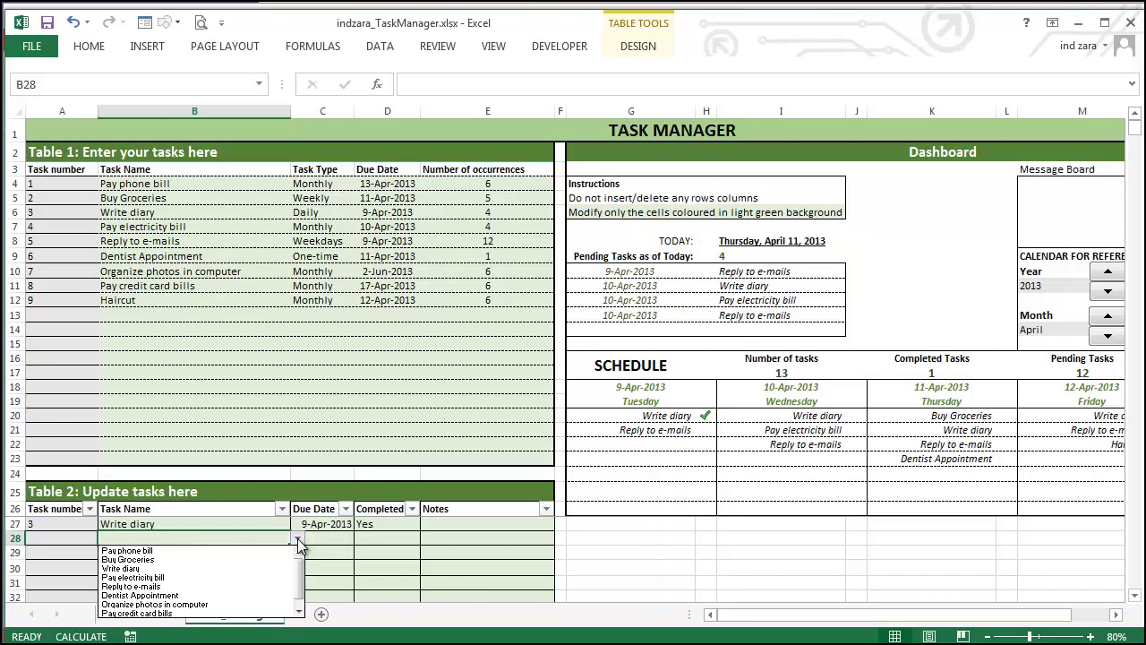
left_click(251, 585)
left_click(324, 537)
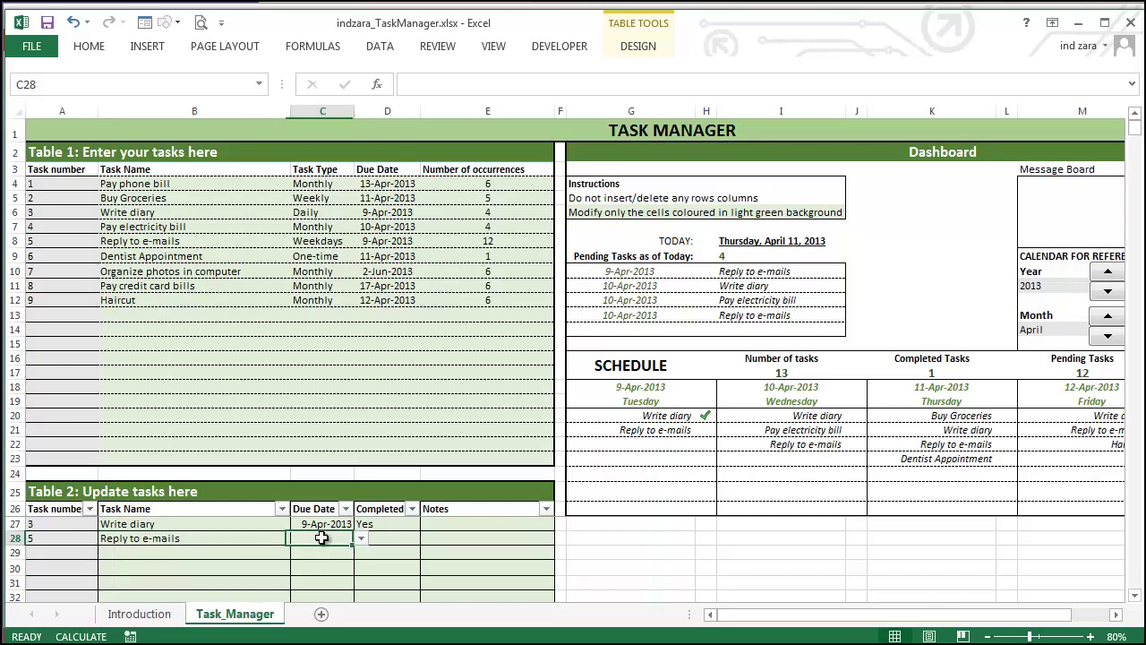
type("9-Ap")
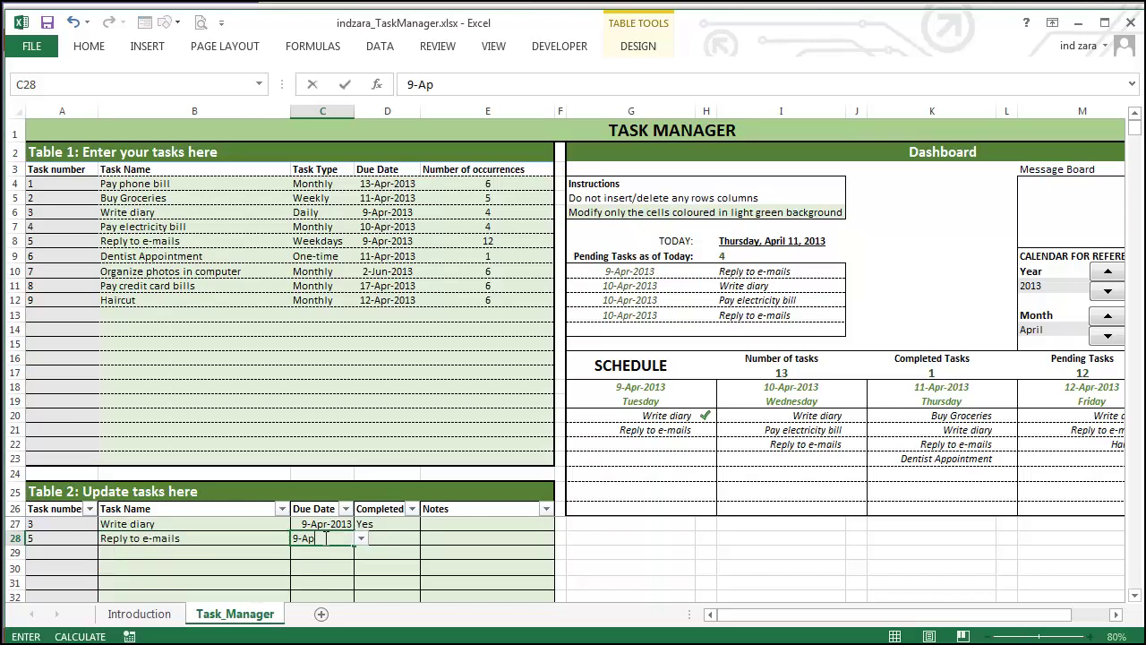
type("r-2013")
key("Tab")
type("Yes")
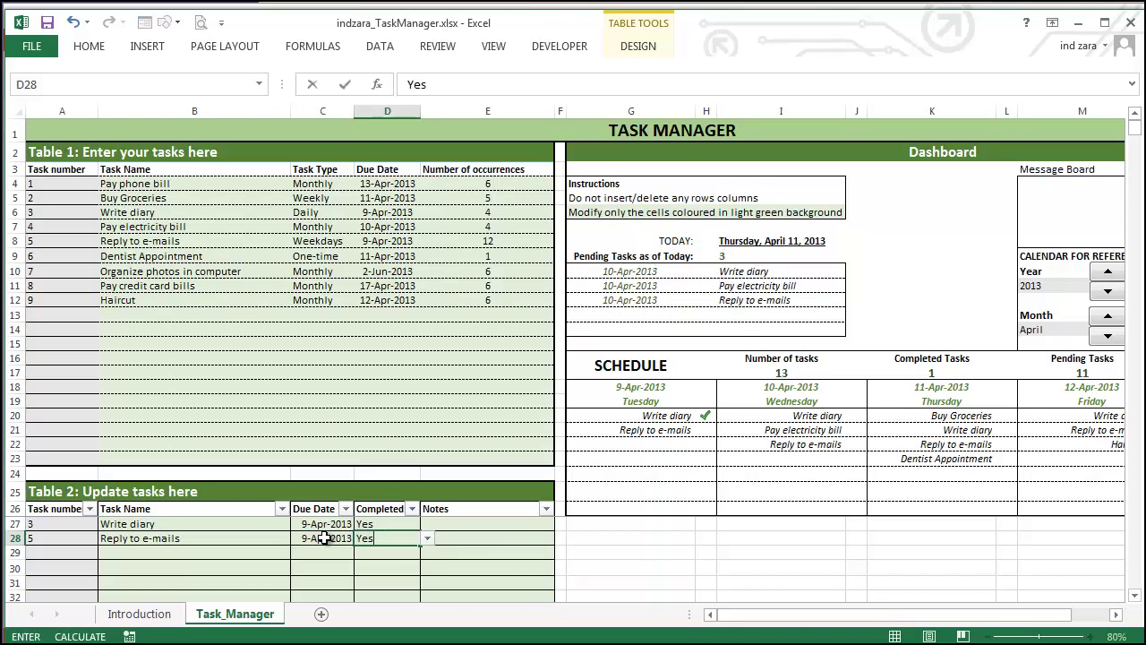
key("Tab")
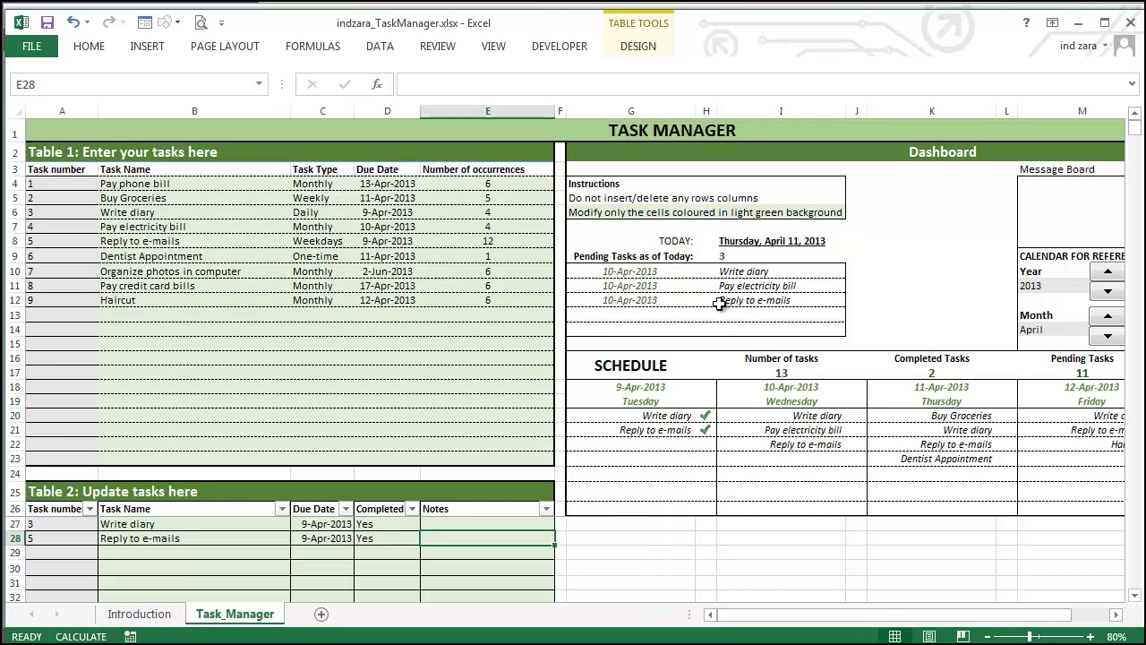
left_click(258, 551)
- Record Pay electricity bill, due 10-Apr-2013, as completed with note 'paid online'
type("Pay e")
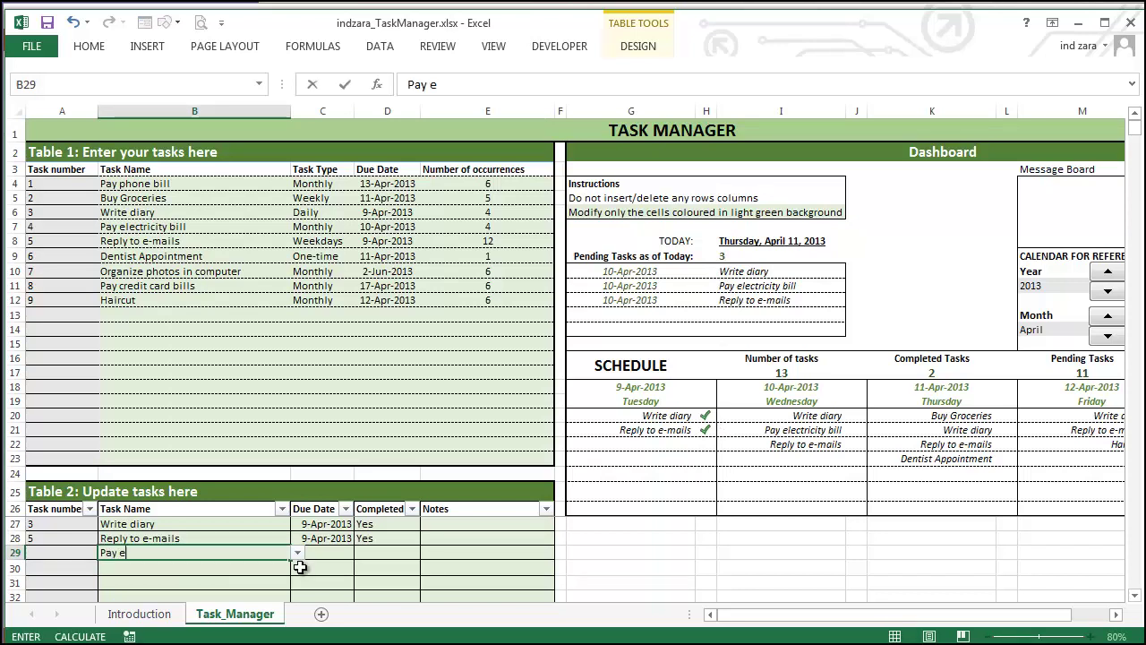
type("lectriuci")
key("BackSpace")
key("BackSpace")
key("BackSpace")
type("c")
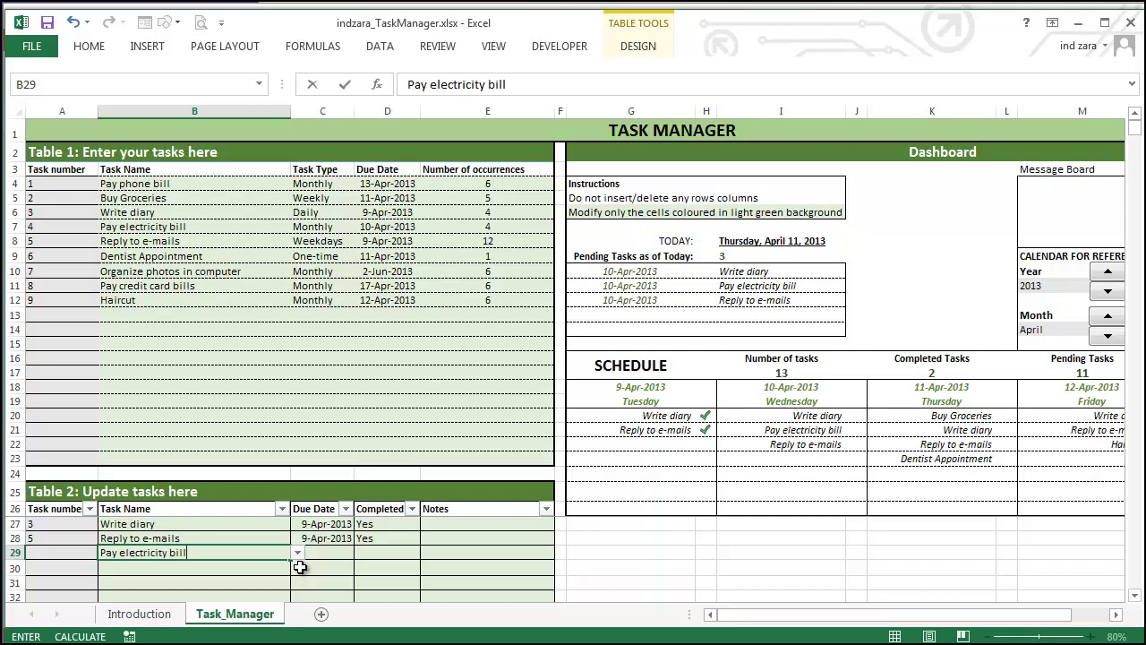
type("ity bill")
key("Tab")
type("1")
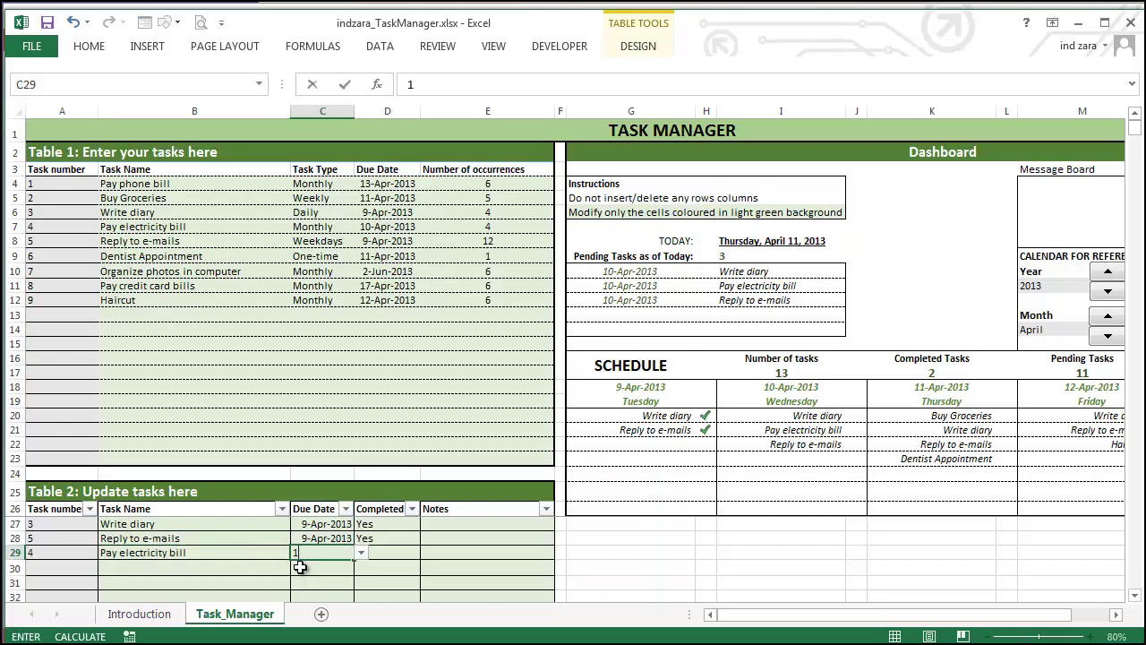
type("0-Apr-2013")
key("Tab")
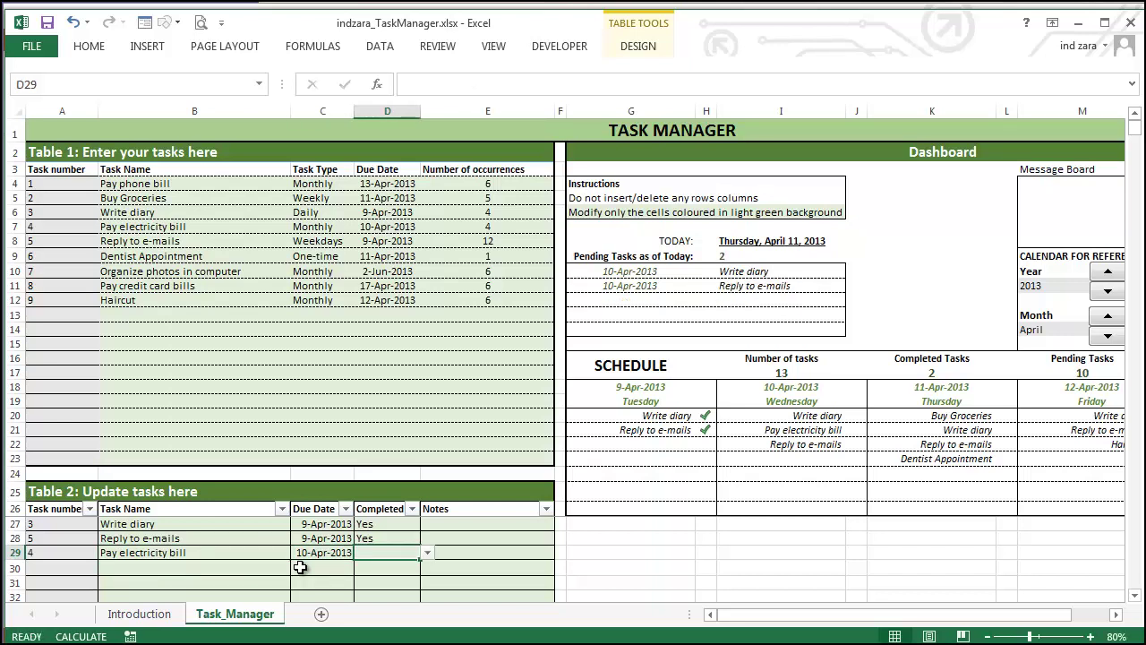
type("Yes")
key("Tab")
type("pa")
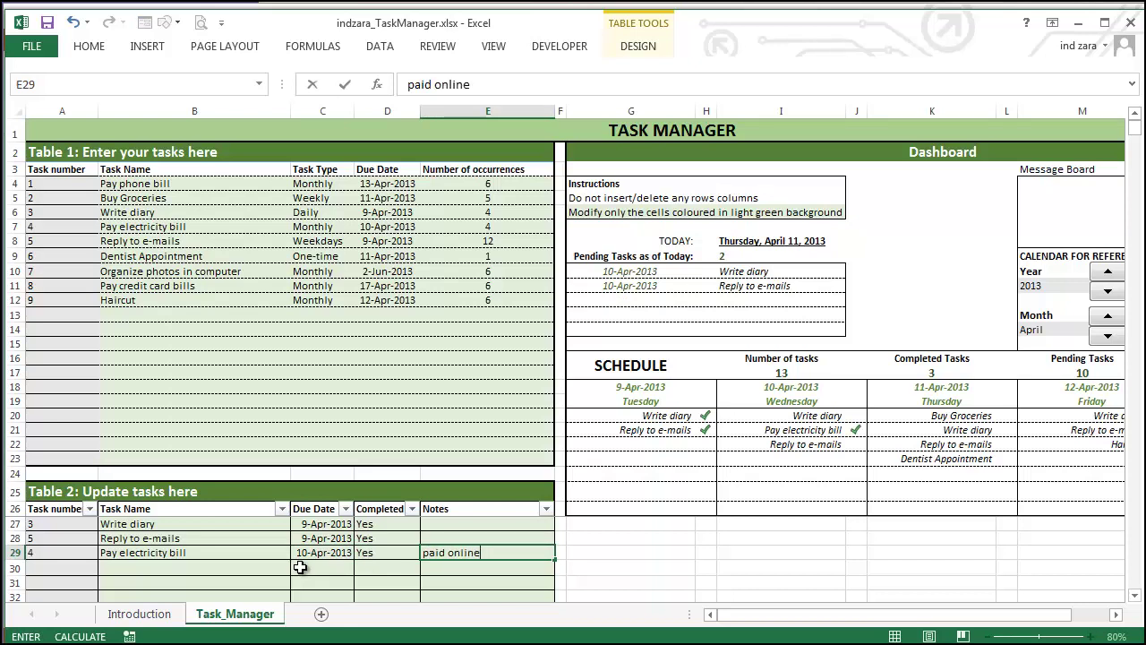
type("id online")
key("Return")
key("Left")
key("Left")
key("Left")
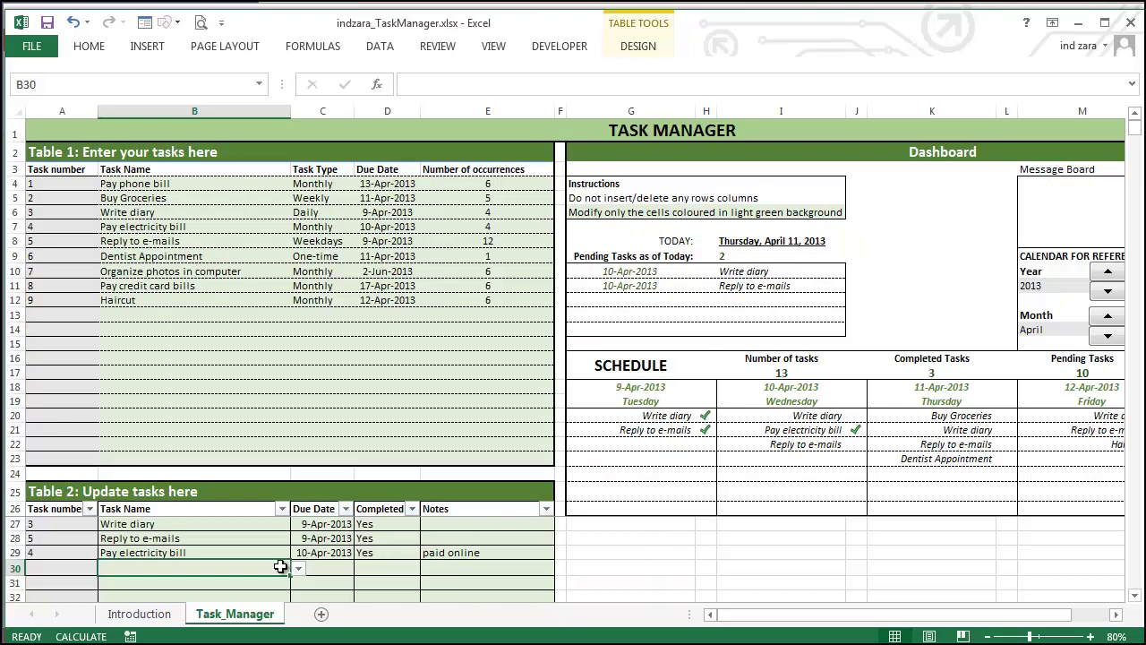
- Add Write diary to Table 2 row 30, due 10-Apr-2013, with status Skip
type("Write diary")
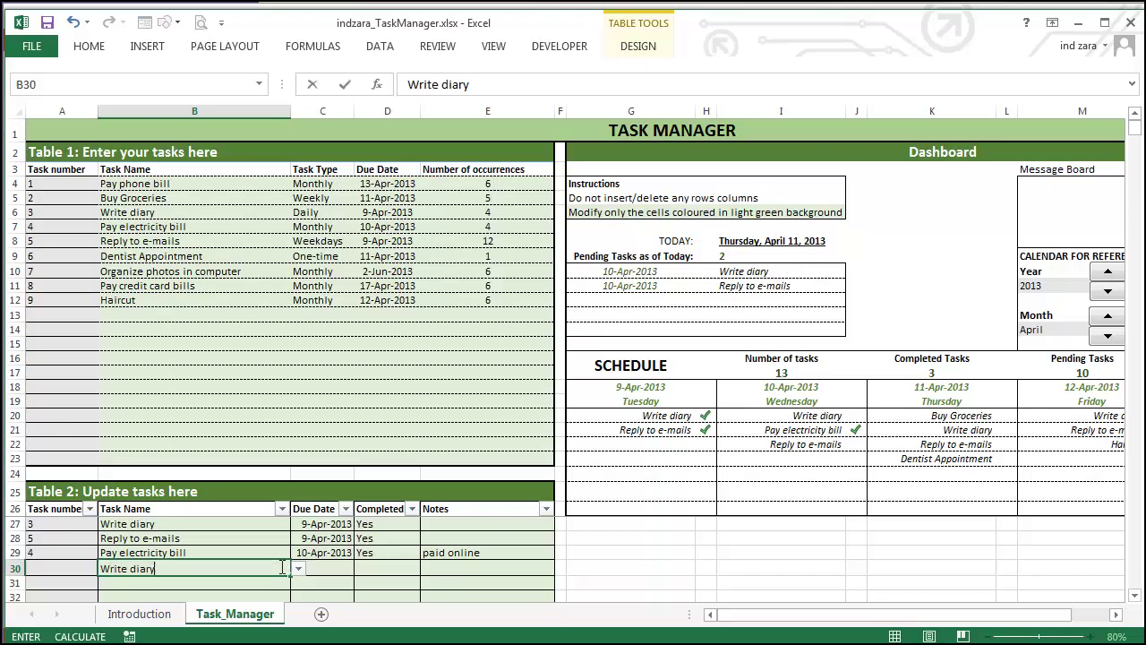
key("Tab")
type("1")
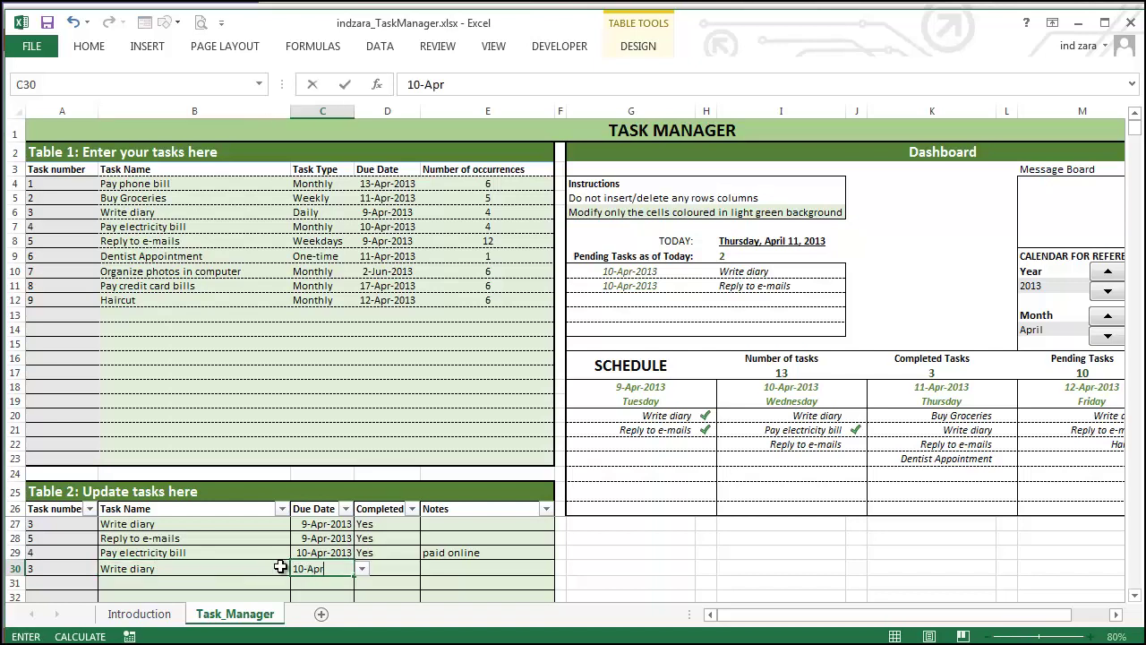
key("Tab")
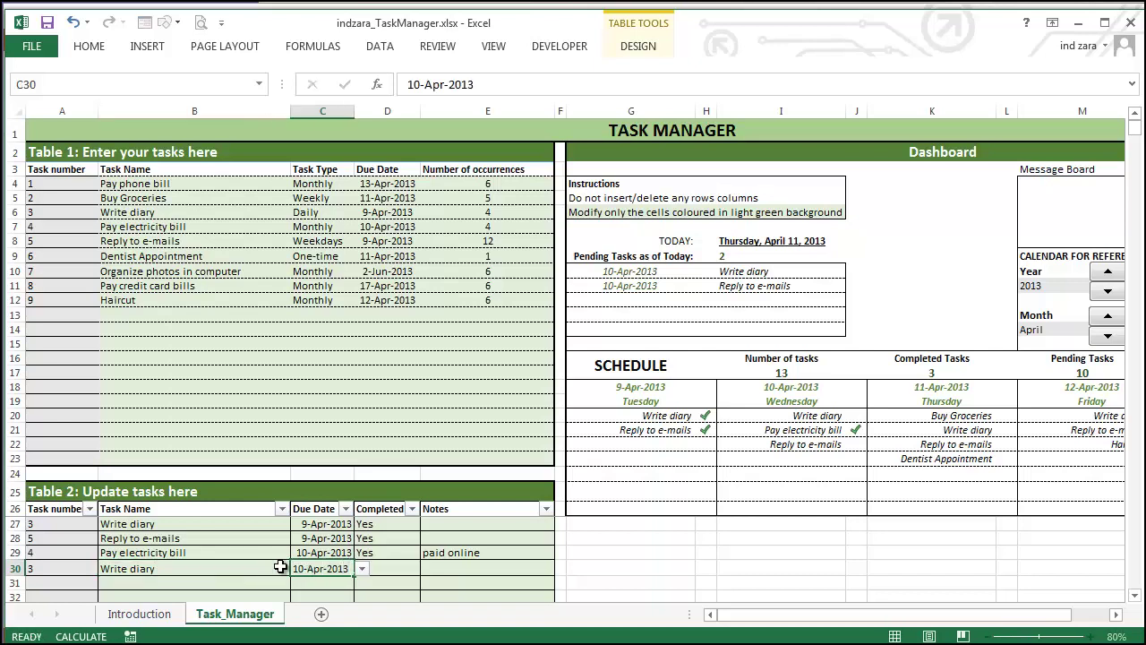
type("Skip")
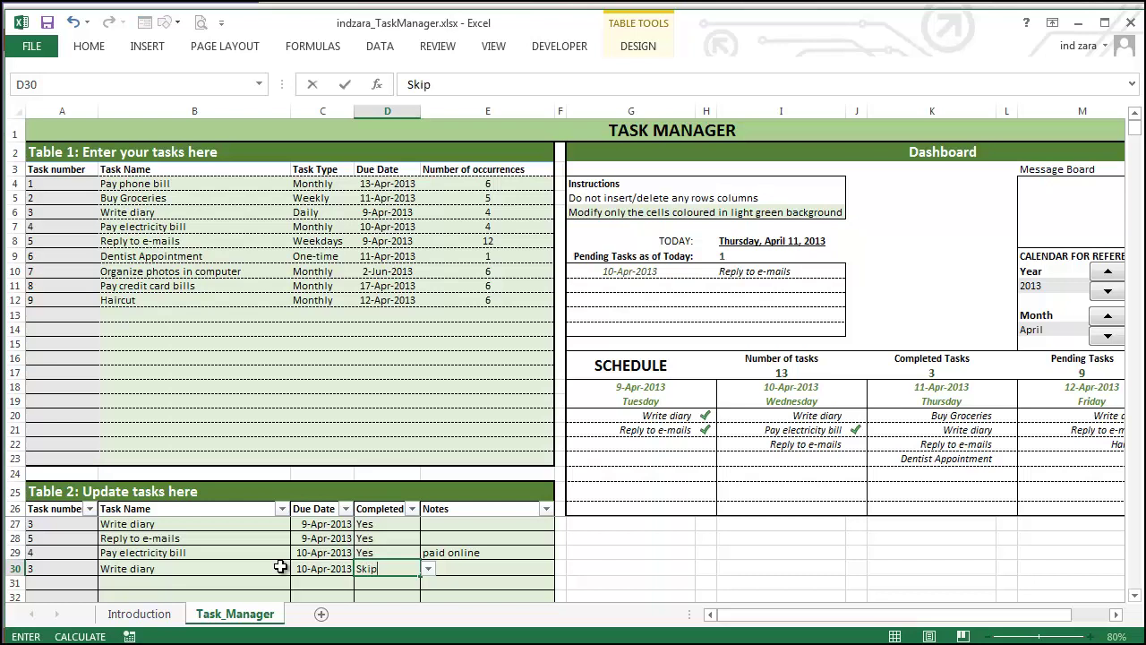
key("Tab")
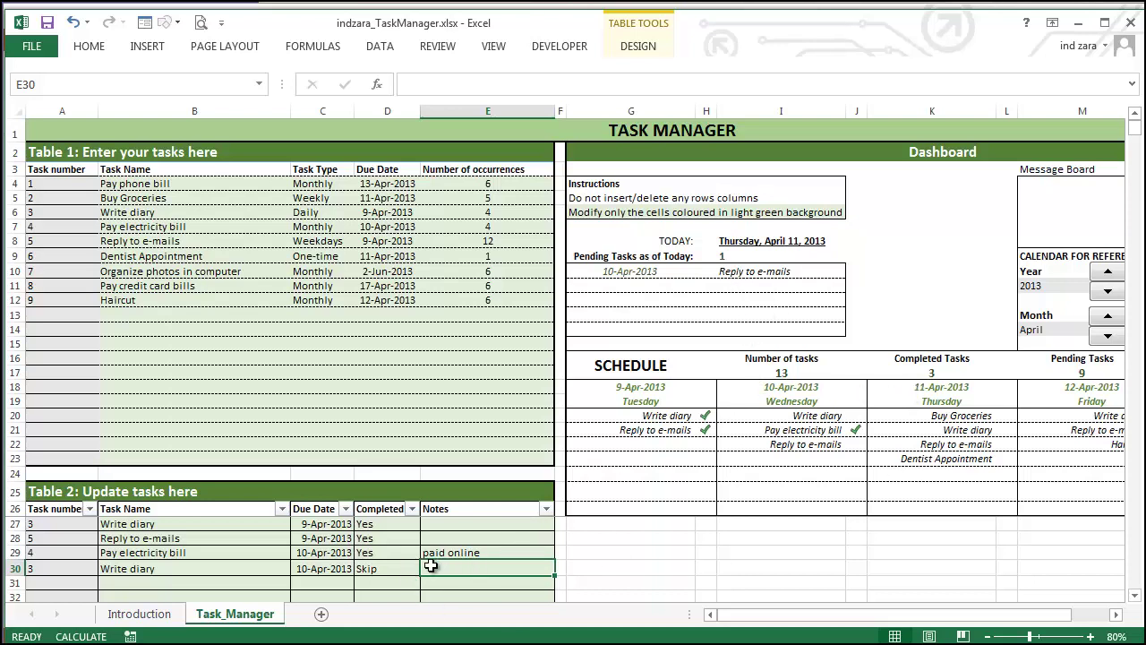
left_click(960, 374)
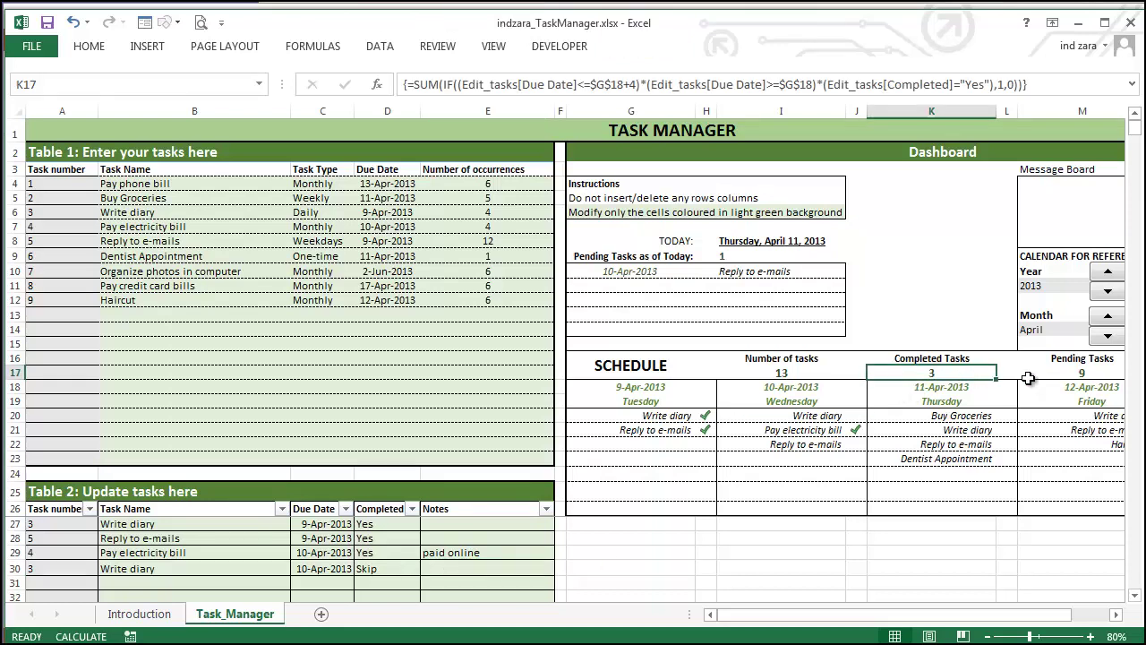
left_click(1073, 376)
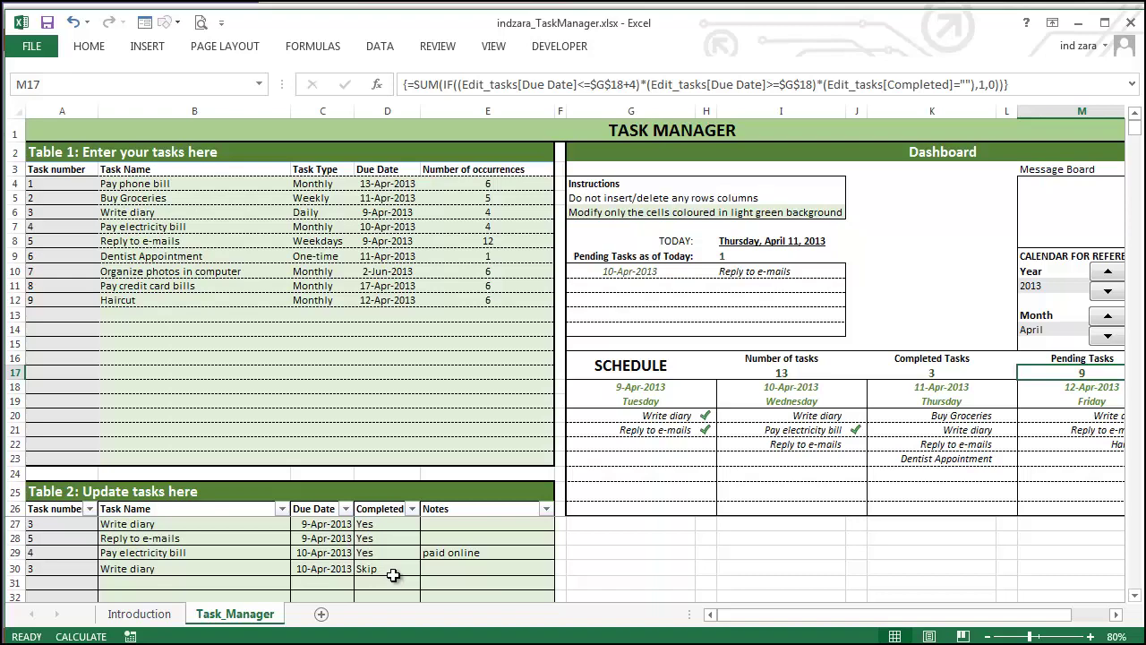
scroll(393, 574, "right", 3)
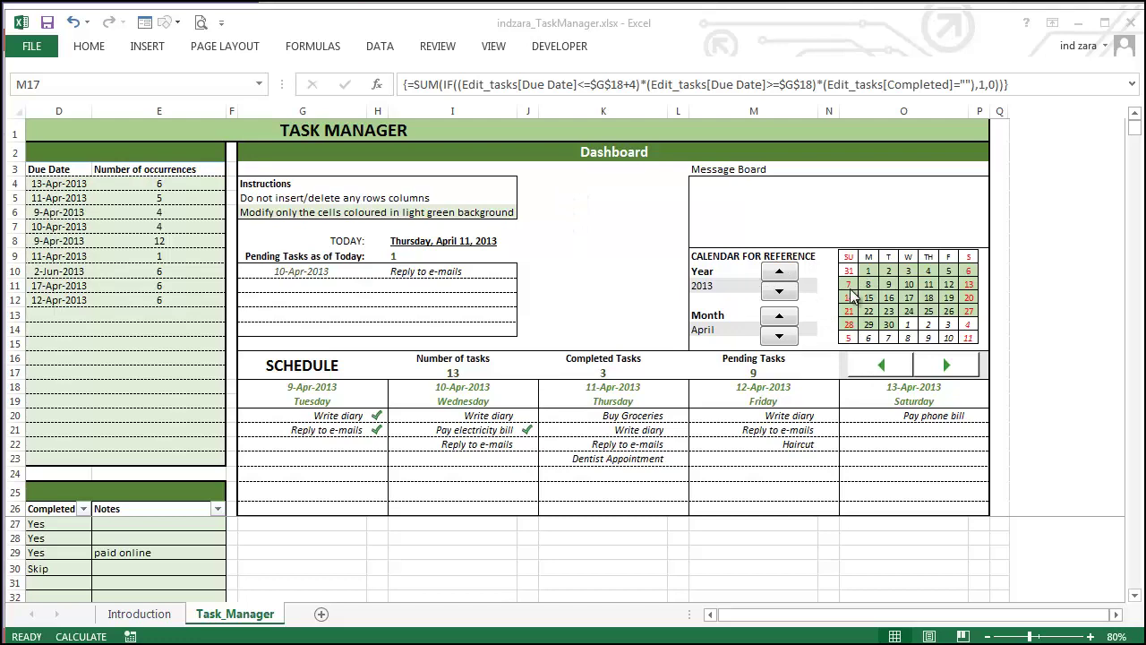
left_click(785, 323)
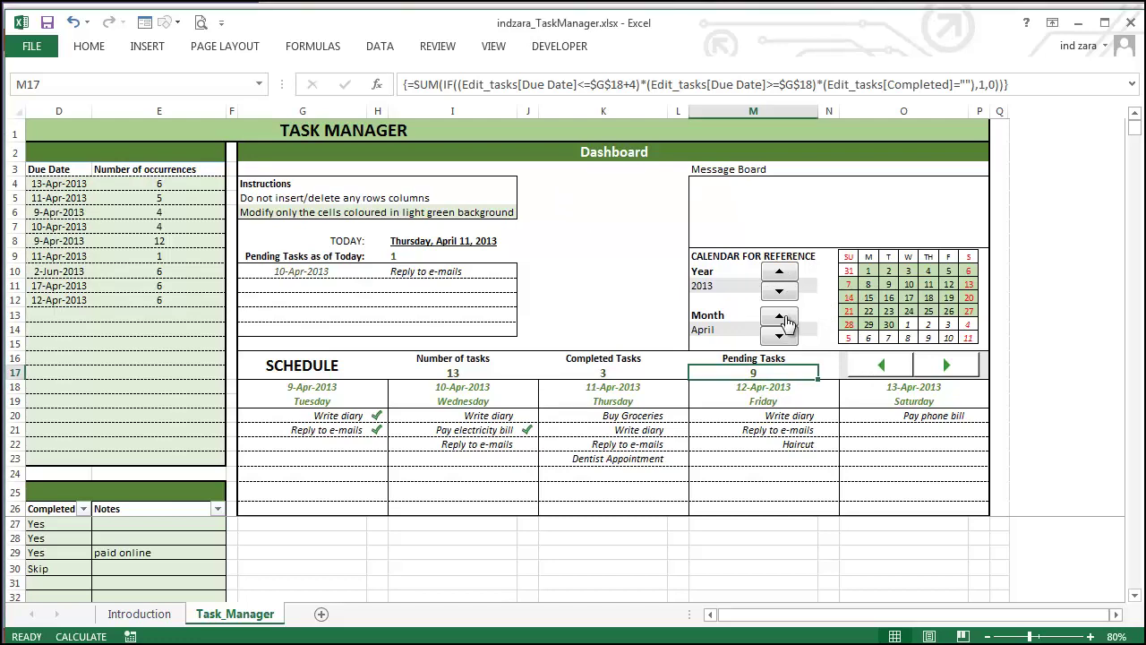
left_click(786, 321)
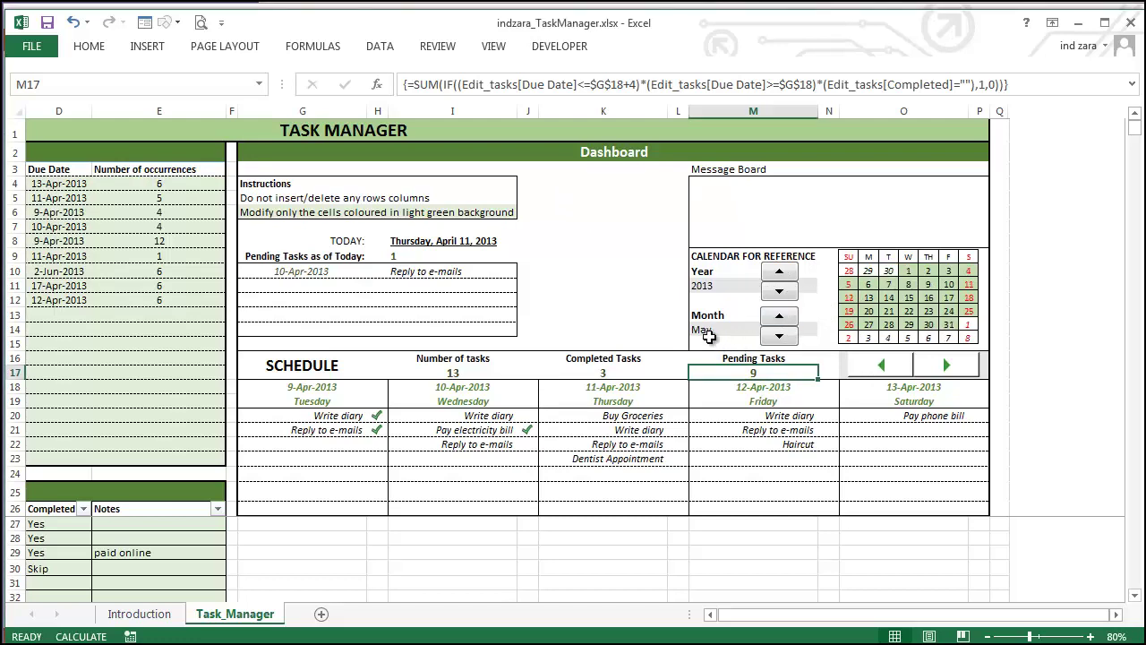
left_click(781, 321)
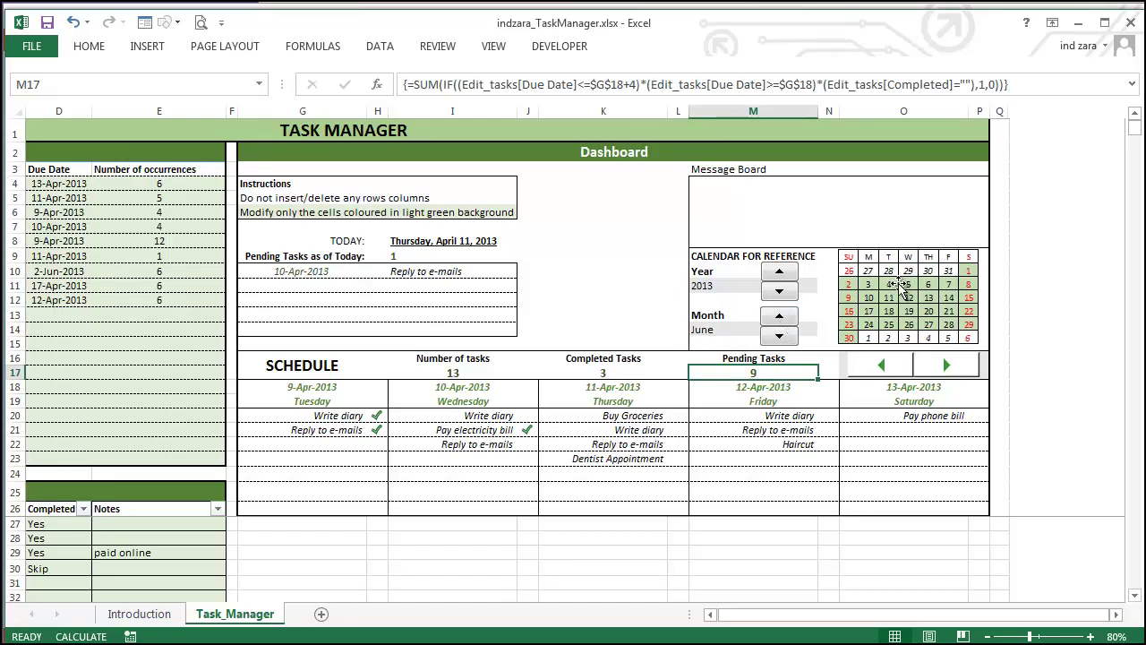
left_click(779, 337)
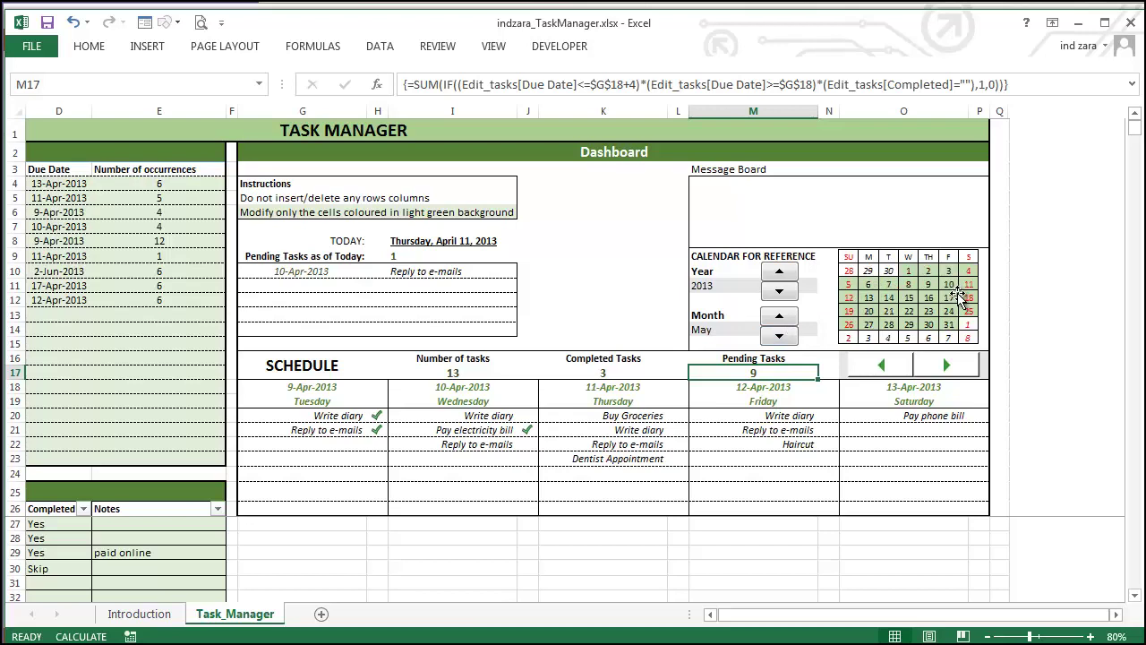
left_click(779, 316)
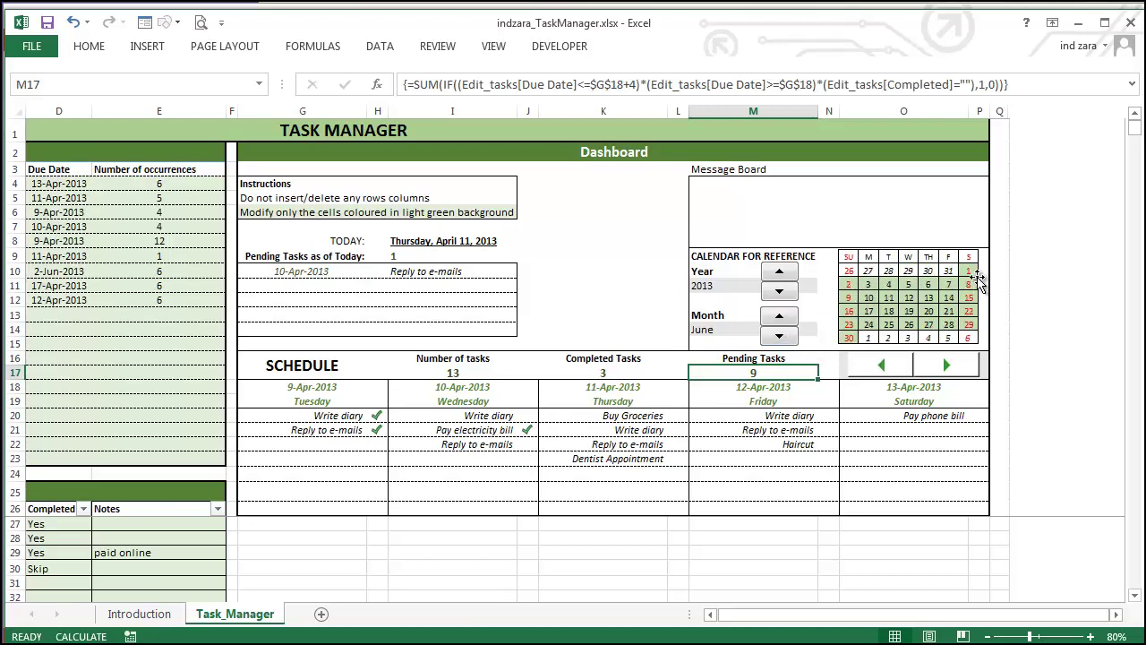
left_click(783, 339)
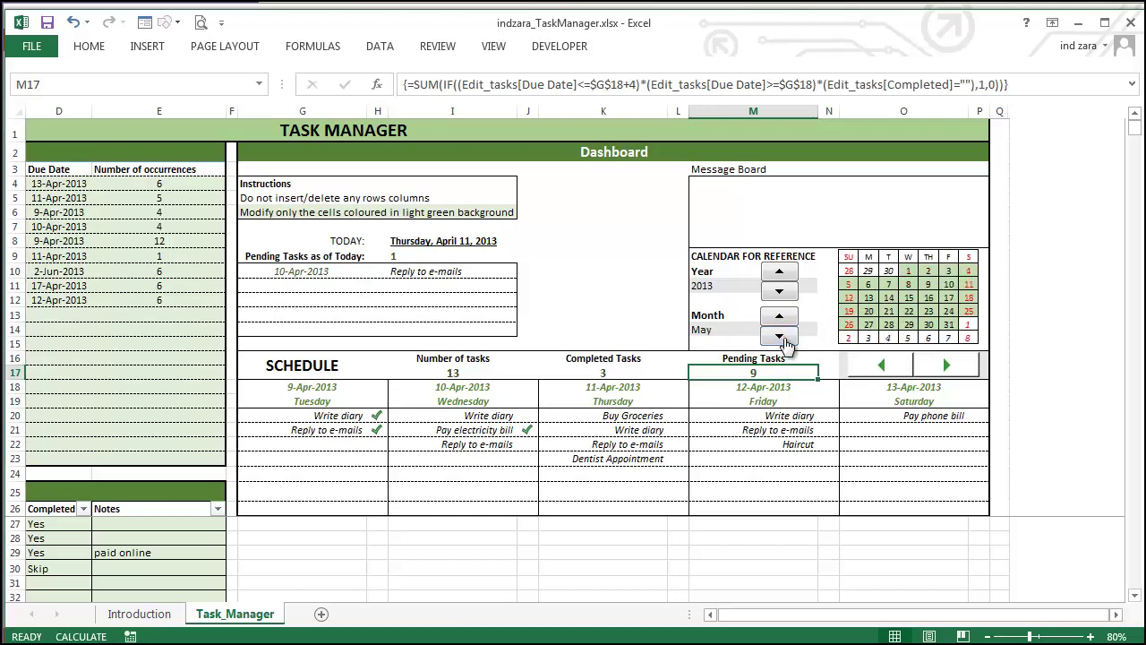
left_click(783, 339)
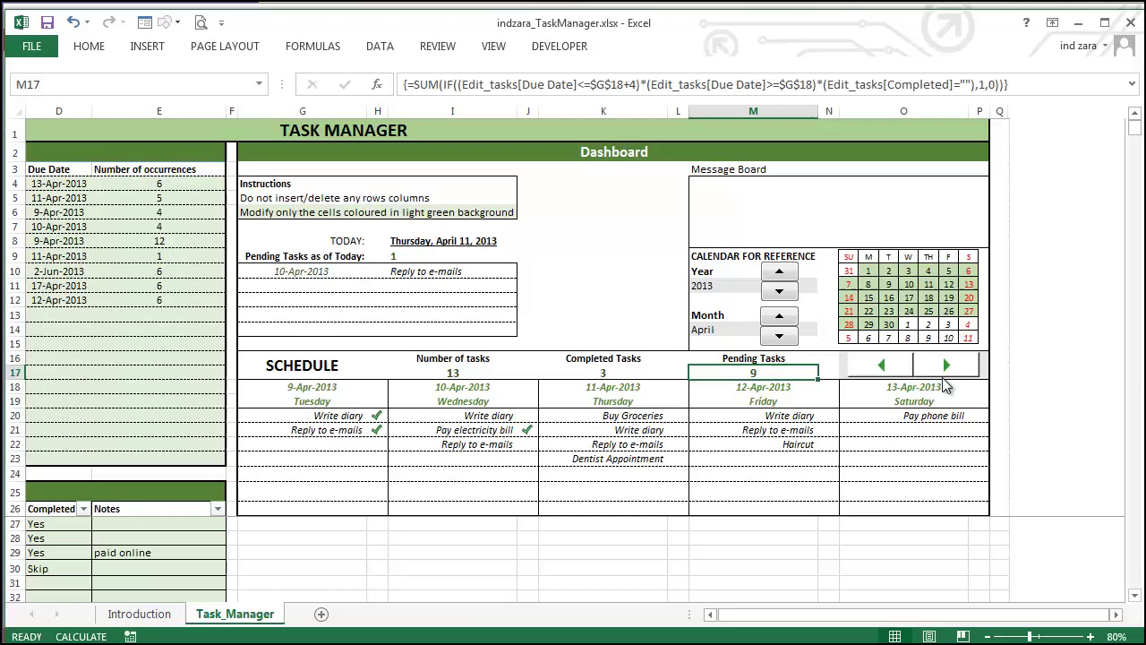
- Advance the schedule forward so it spans 12–16 Apr-2013
left_click(943, 376)
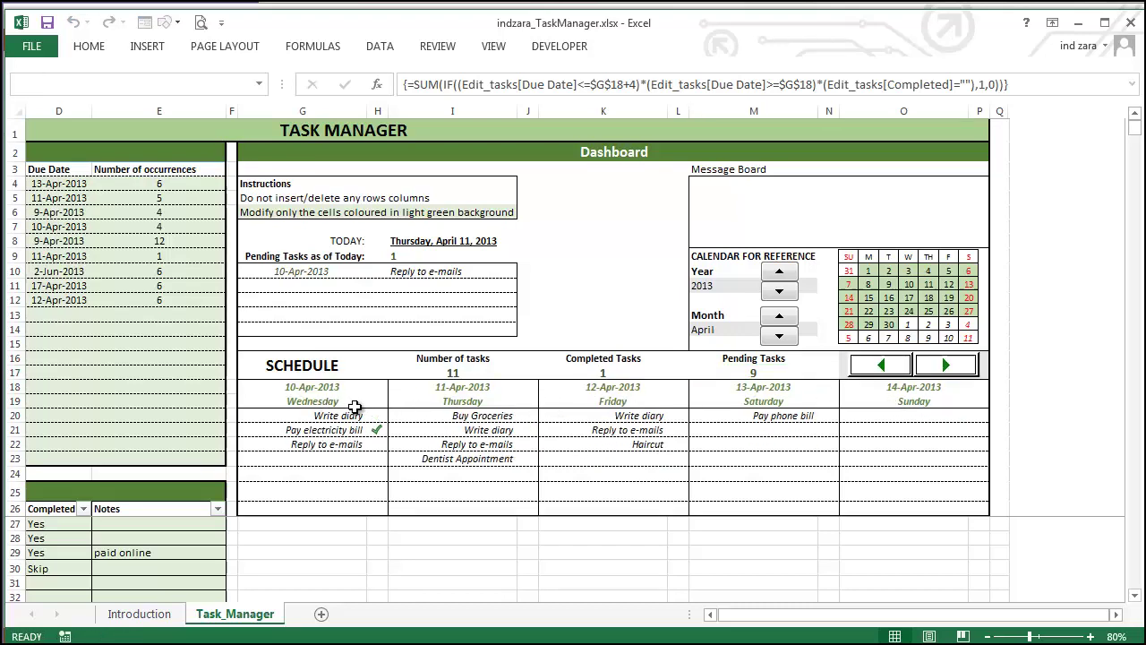
left_click(946, 364)
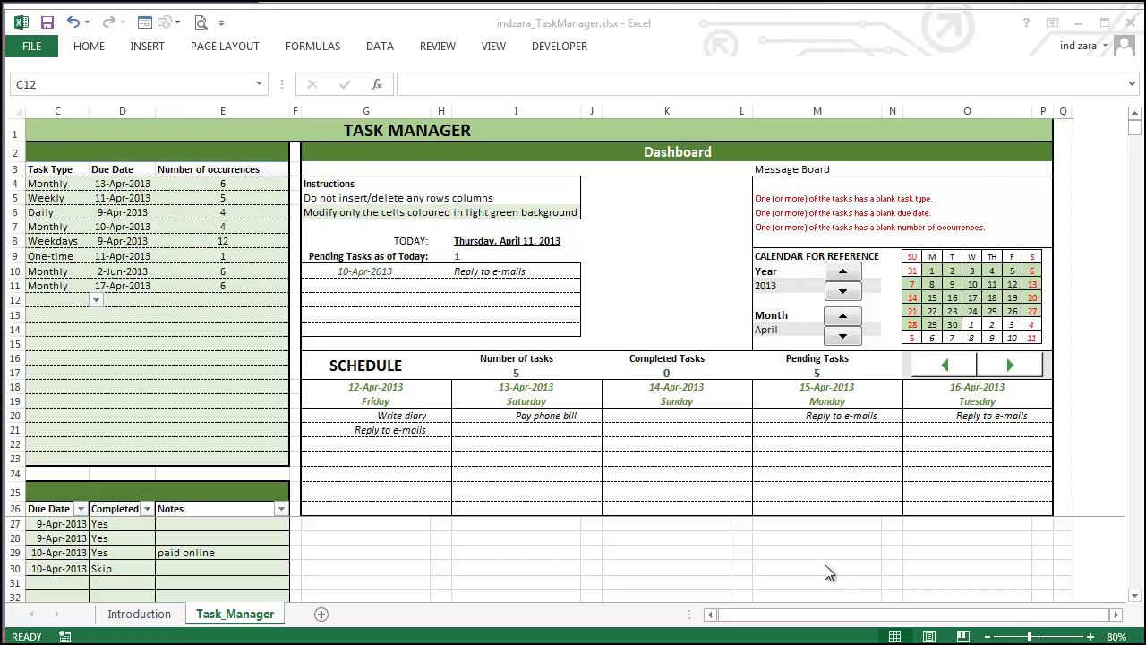
- Set Haircut's task type in C12 to Monthly from the dropdown
left_click(711, 617)
left_click(711, 617)
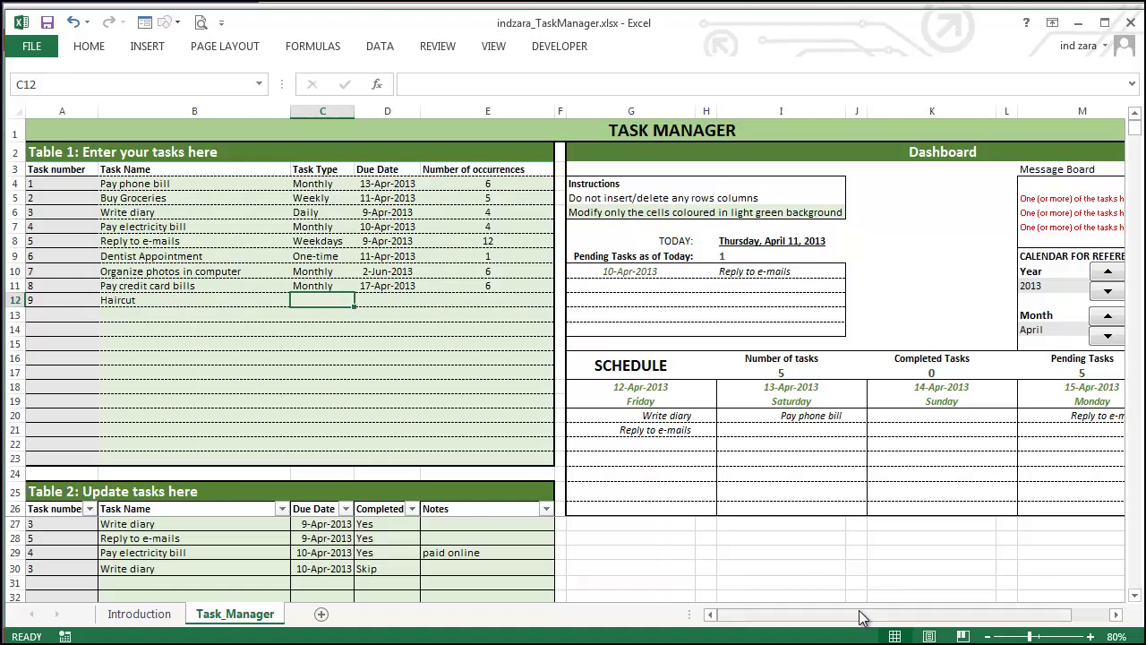
left_click_drag(859, 618, 1010, 620)
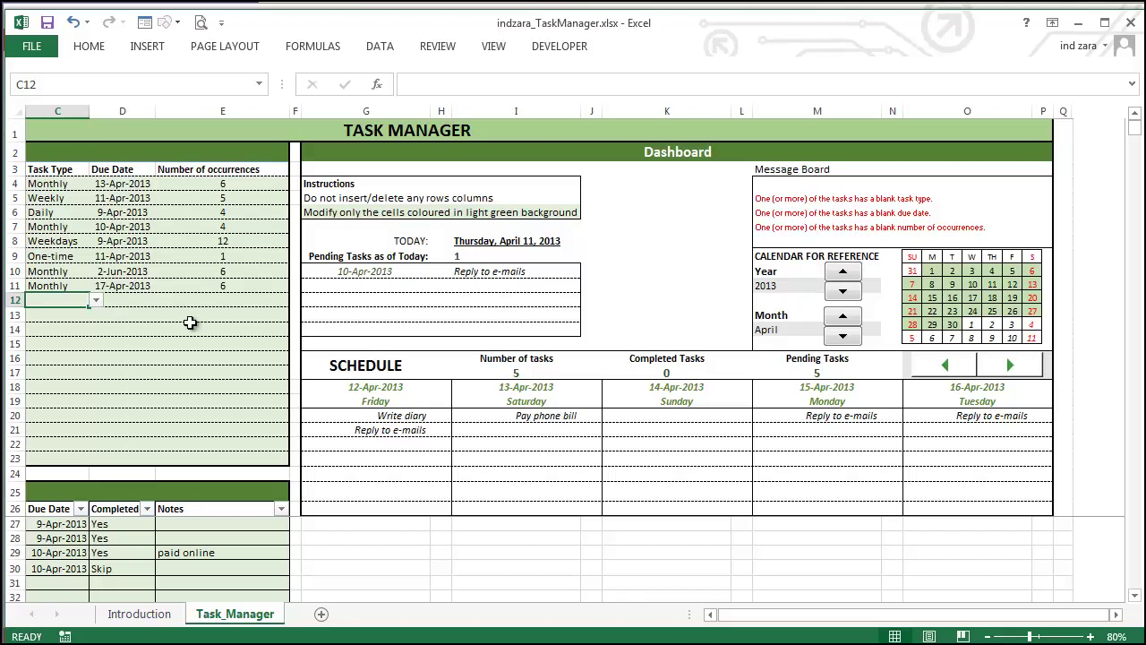
left_click(95, 301)
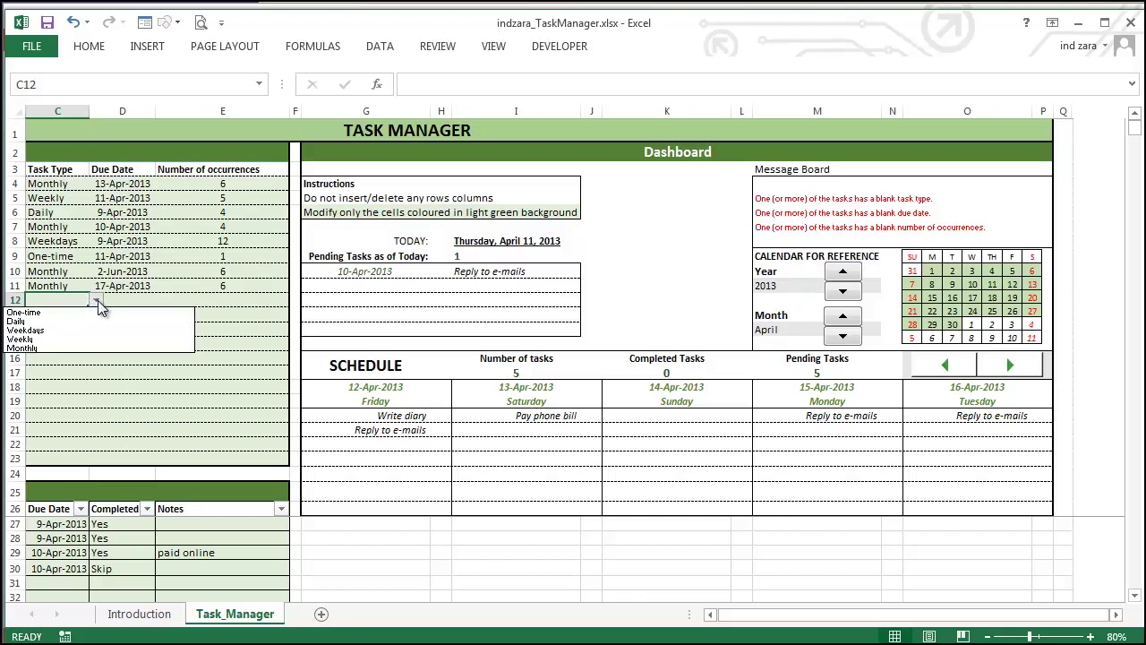
left_click(98, 330)
left_click(149, 305)
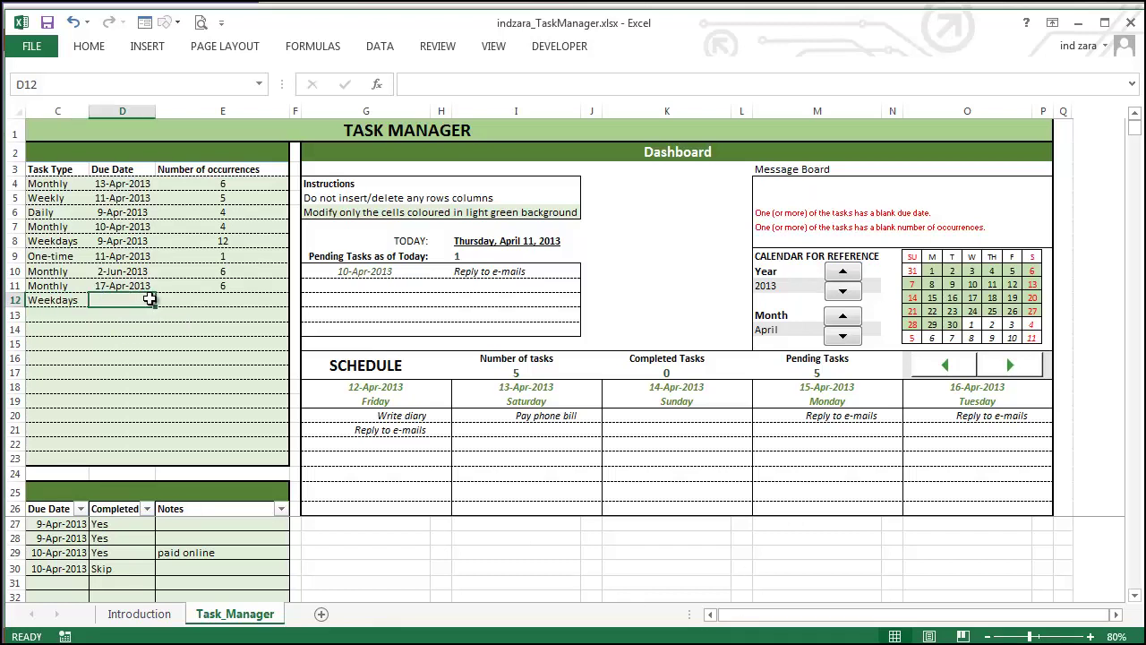
left_click(77, 300)
left_click(96, 300)
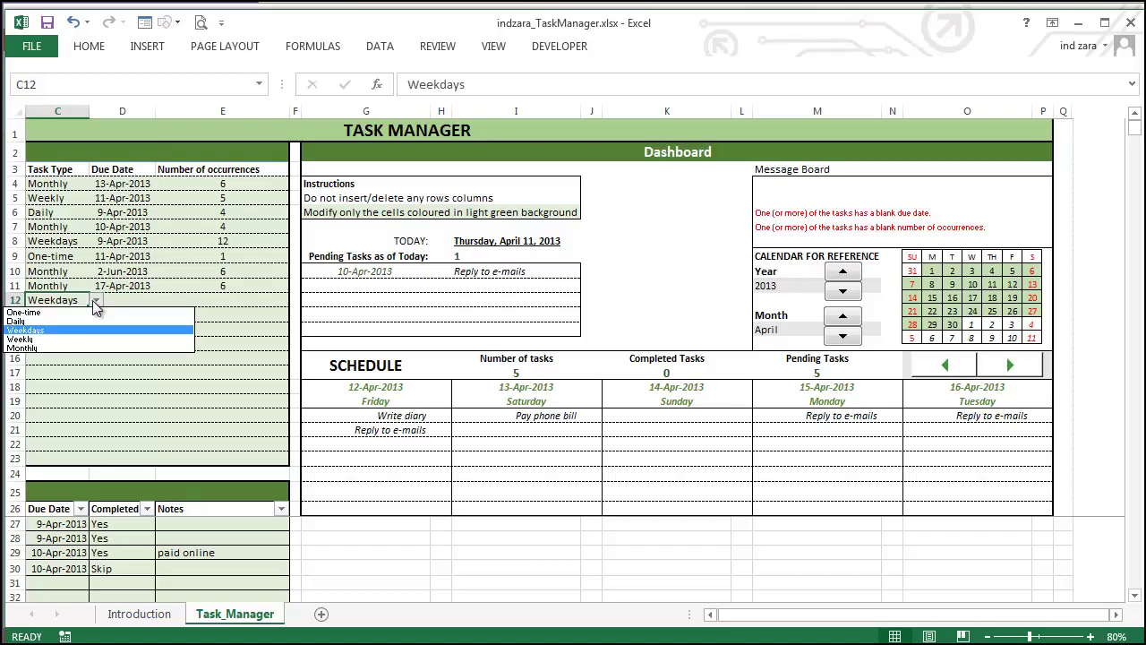
left_click(94, 348)
- Give Haircut a due date of 11-Apr-2013 and 4 occurrences
key("Tab")
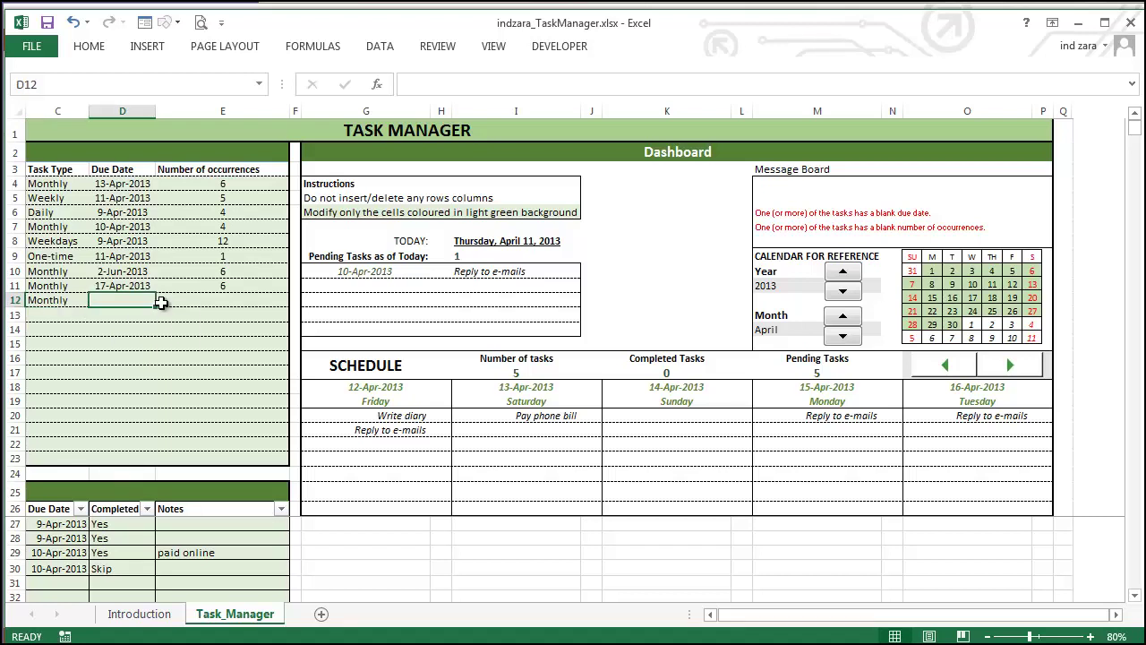
key("Tab")
left_click(130, 302)
type("11-")
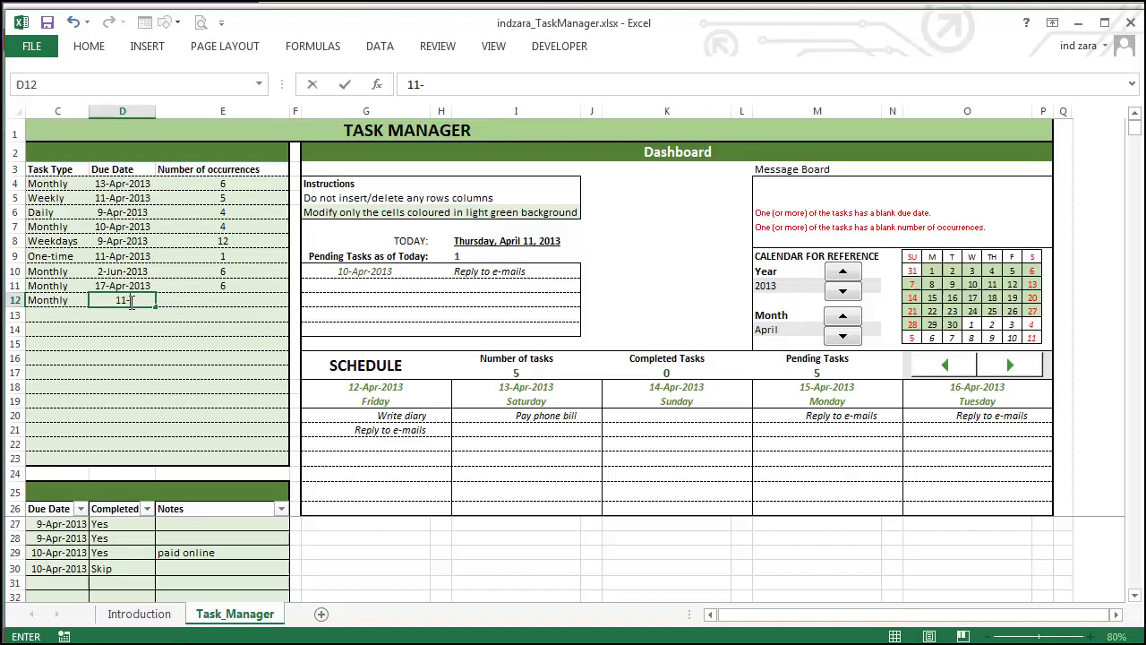
type("Apr-2013")
key("Tab")
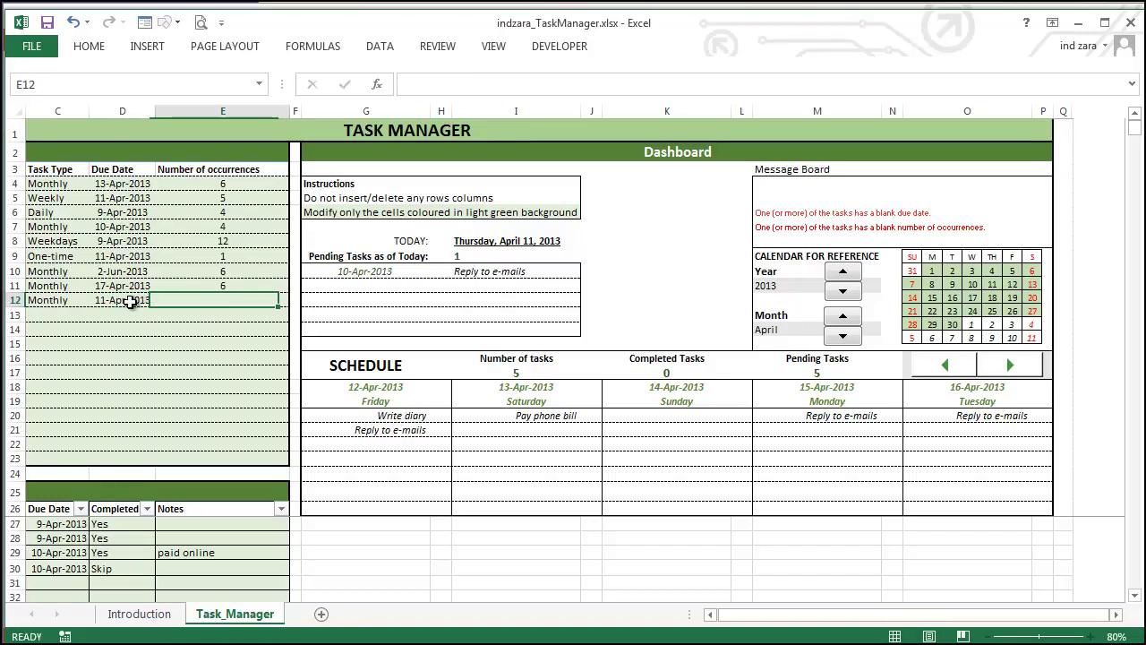
type("4")
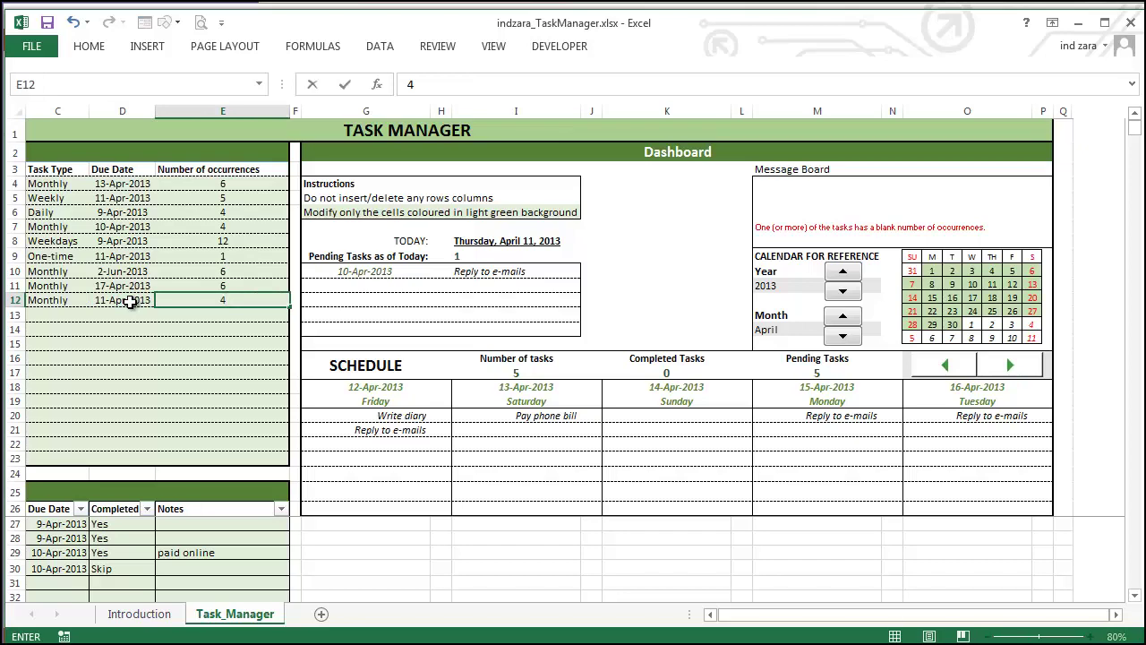
key("Return")
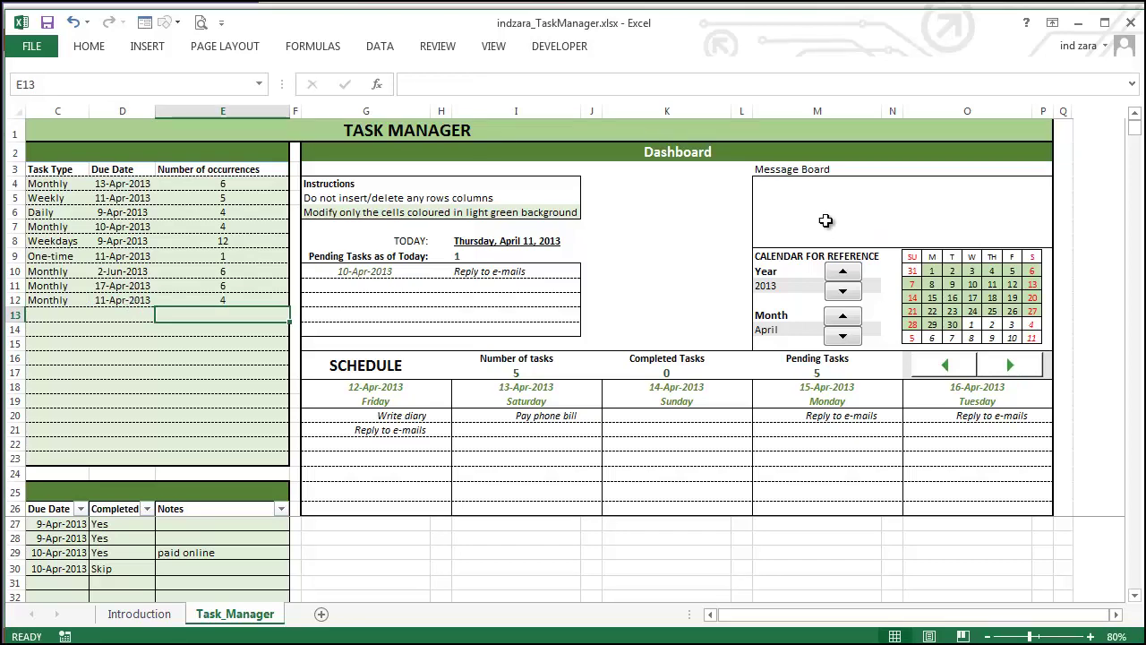
- Replace task 8's name Pay credit card bills in B11 with Haircut
left_click(709, 614)
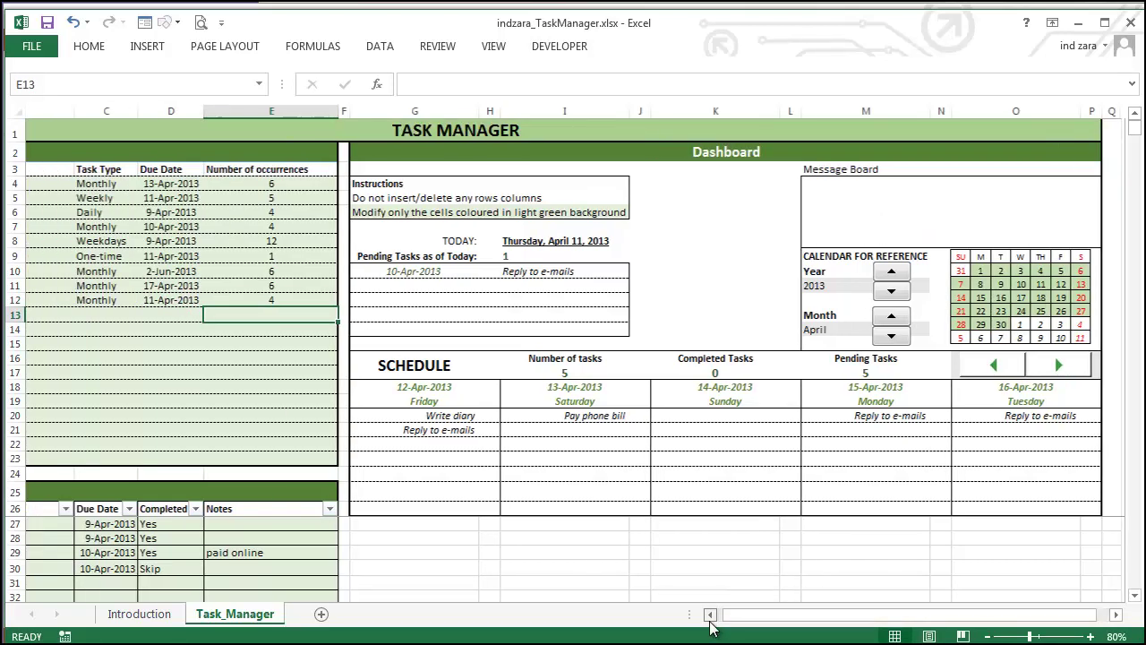
left_click(710, 615)
left_click(208, 285)
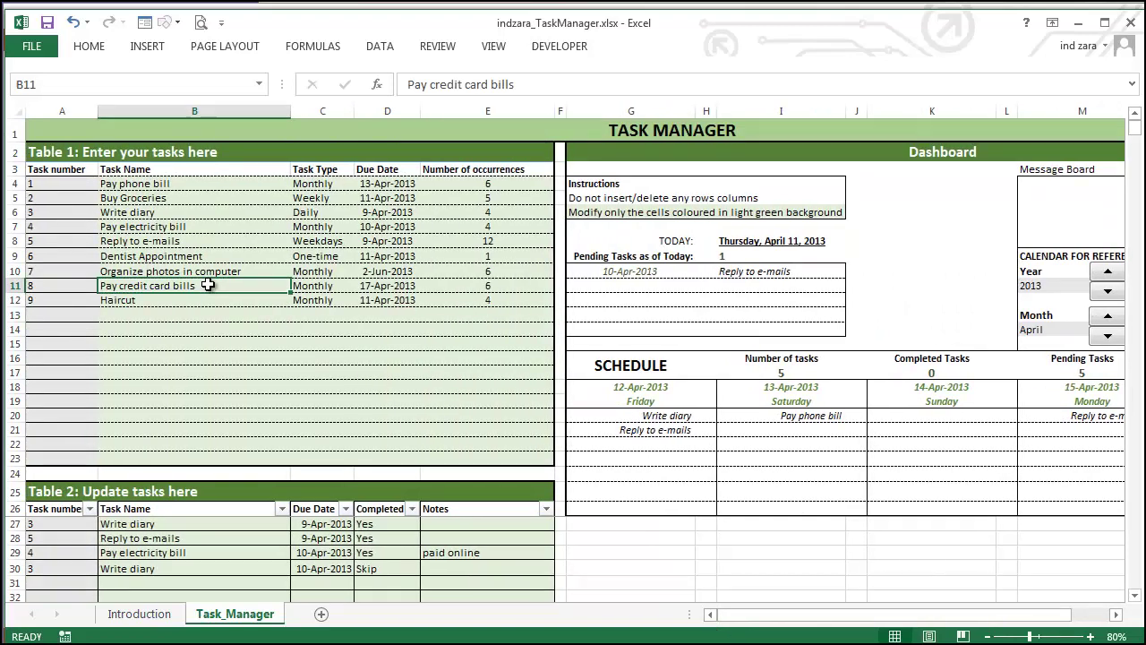
key("Delete")
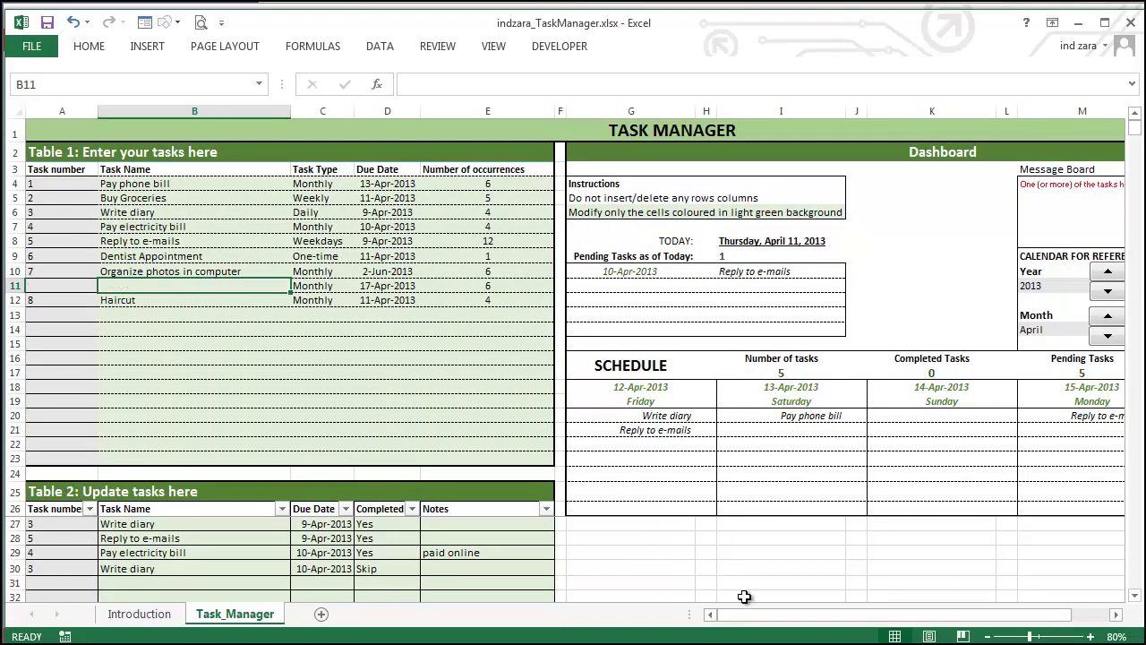
left_click_drag(744, 614, 817, 616)
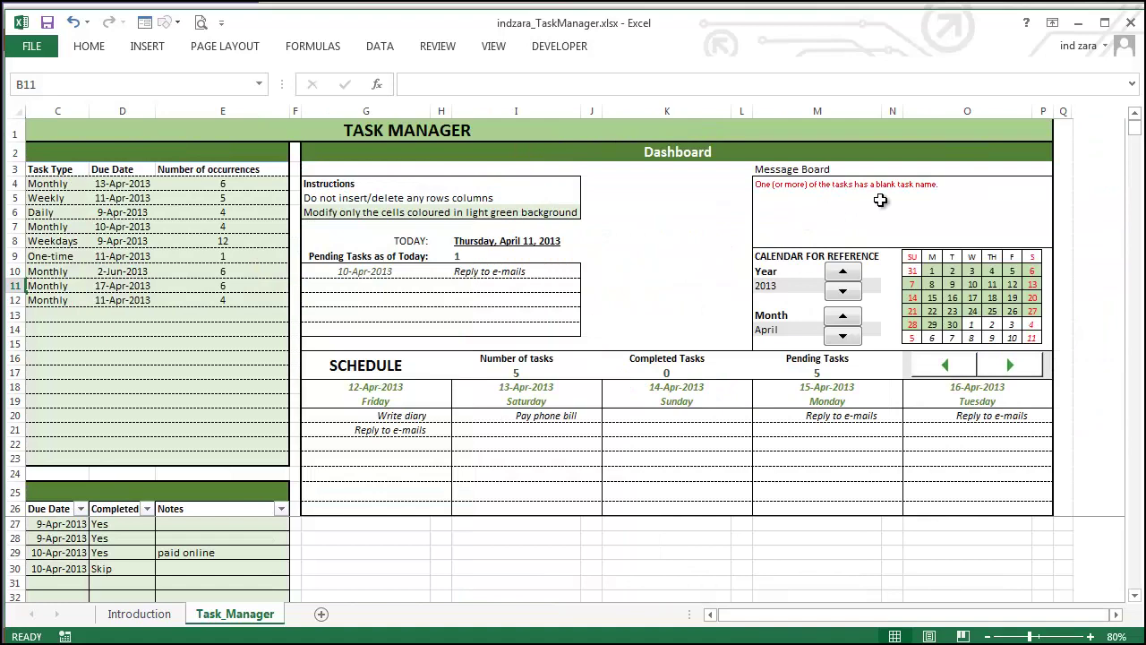
left_click(711, 616)
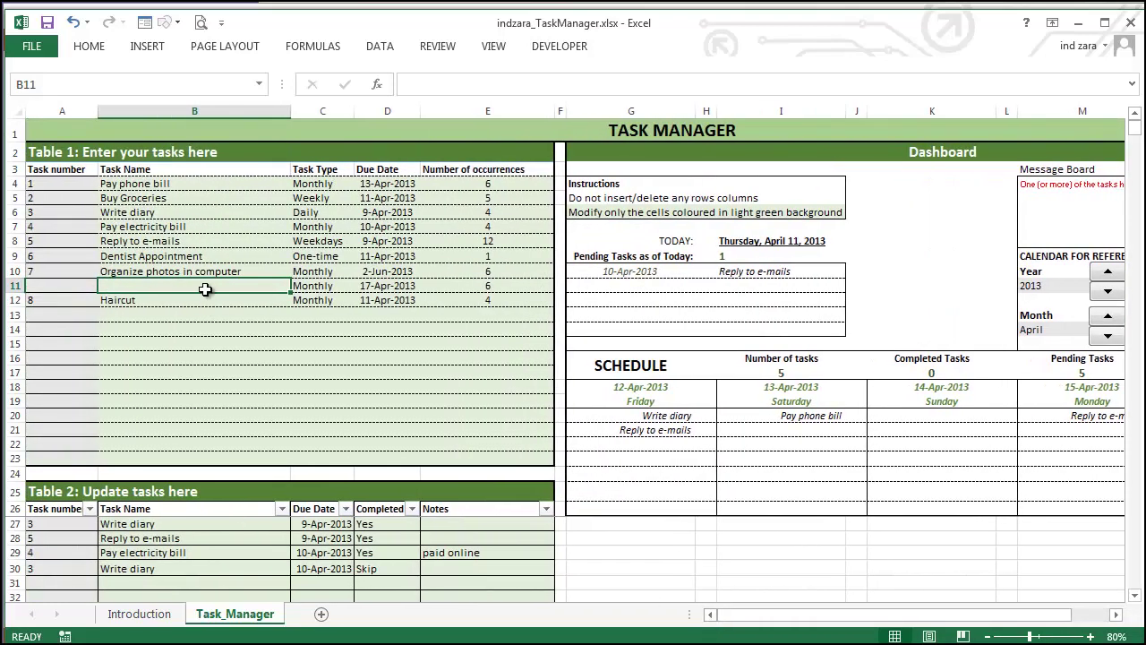
type("Haircut")
key("Tab")
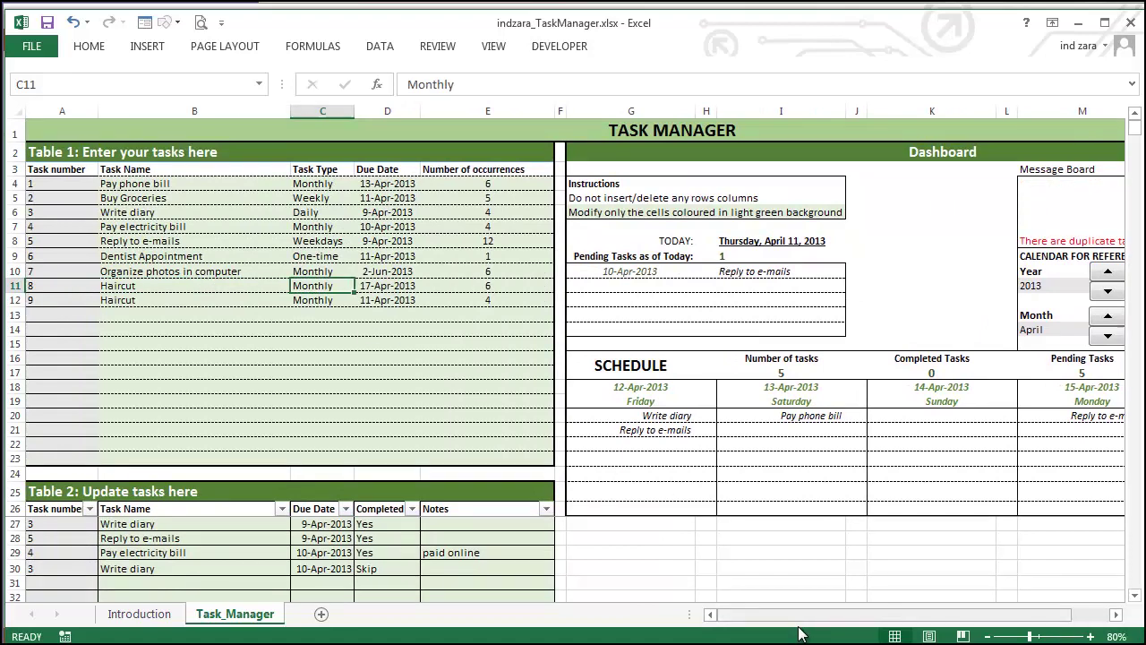
left_click_drag(813, 614, 931, 618)
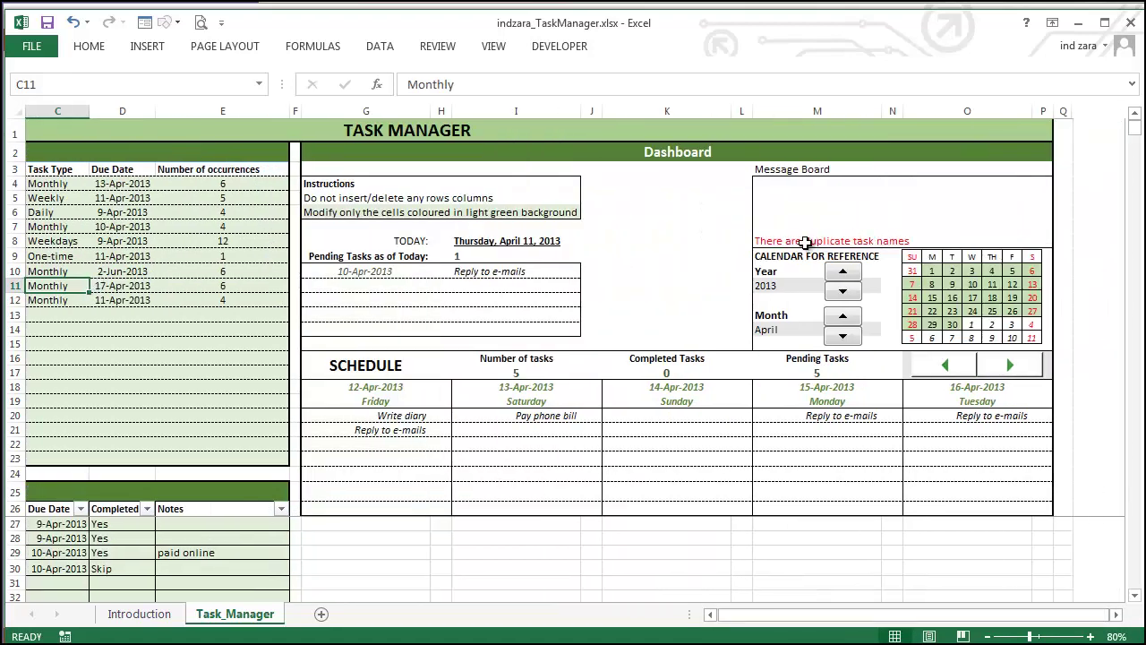
key("shift+Tab")
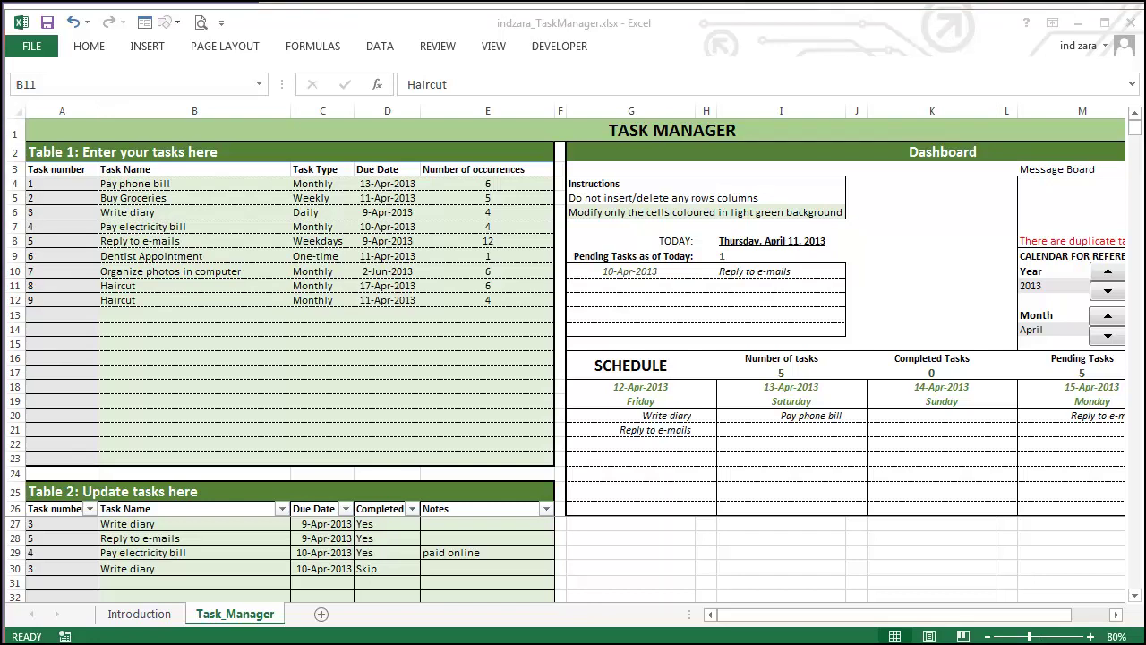
- Preview the dashboard under FILE > Print, then return to the worksheet
left_click(182, 285)
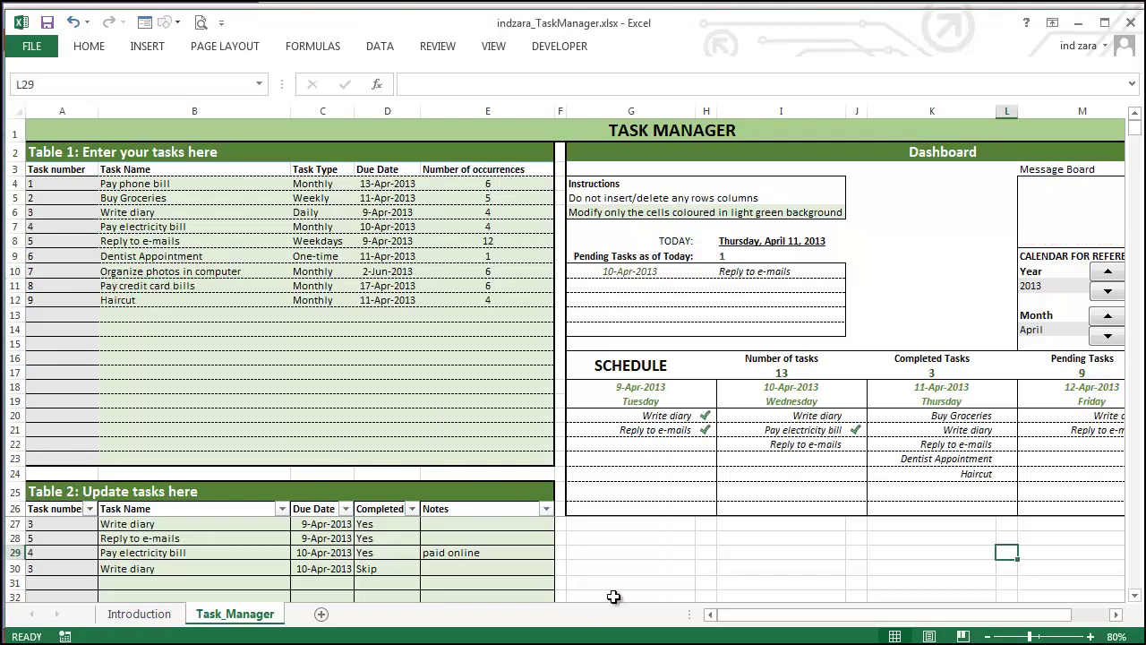
left_click(25, 49)
left_click(62, 260)
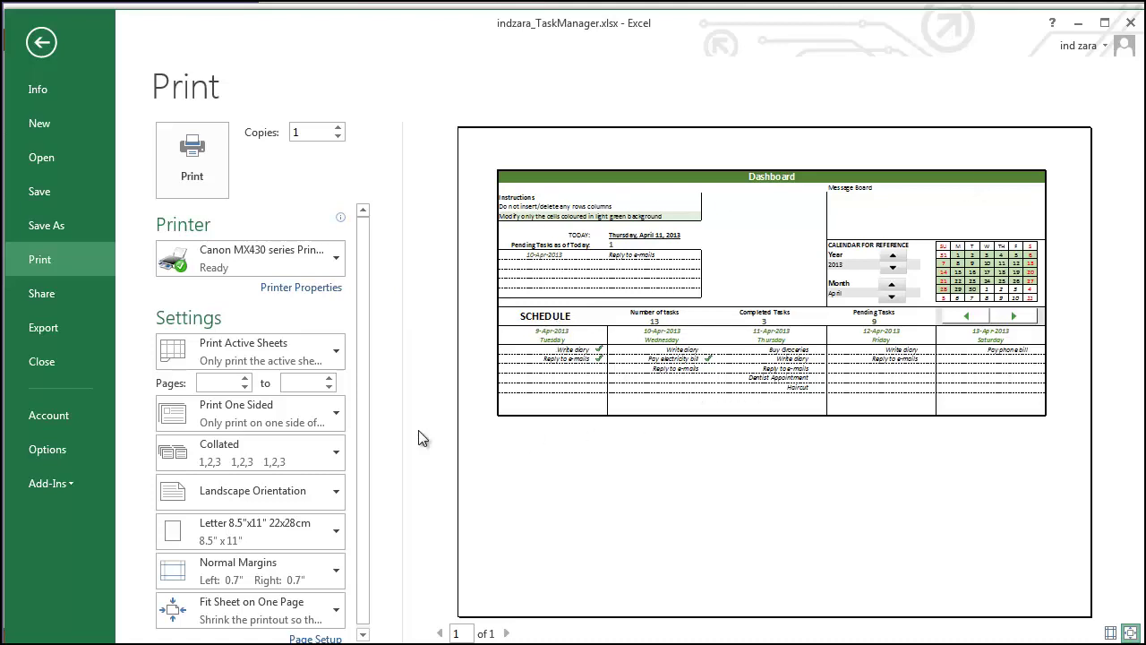
left_click(42, 43)
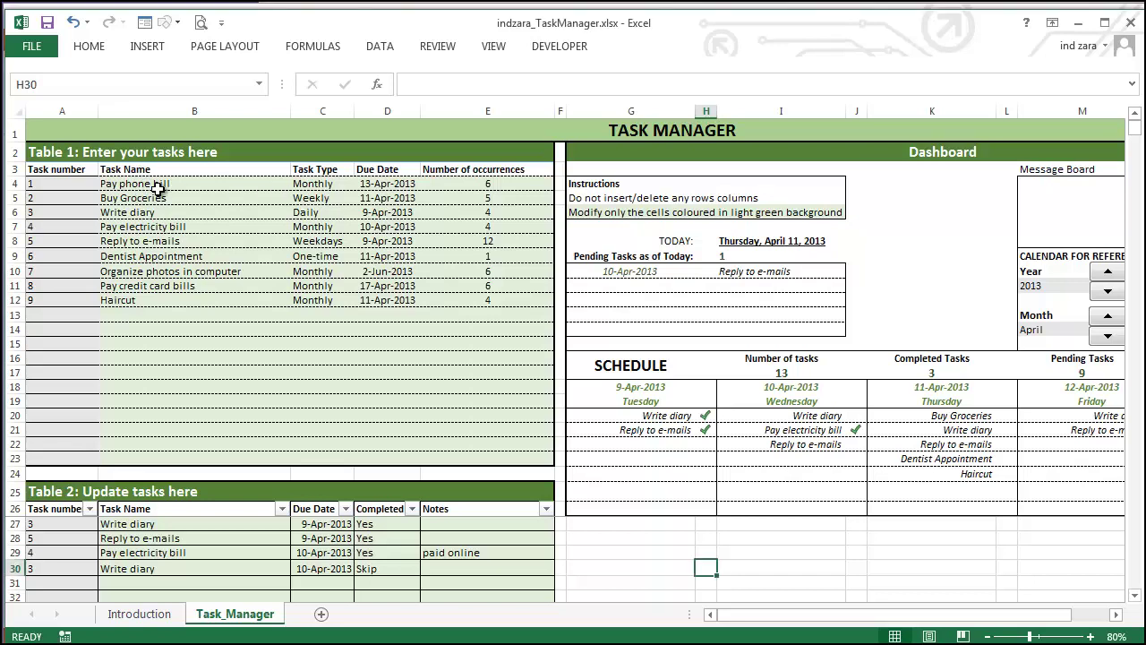
- Clear the last two task rows (B11:E12) and name task 8 New task
left_click_drag(133, 301, 448, 290)
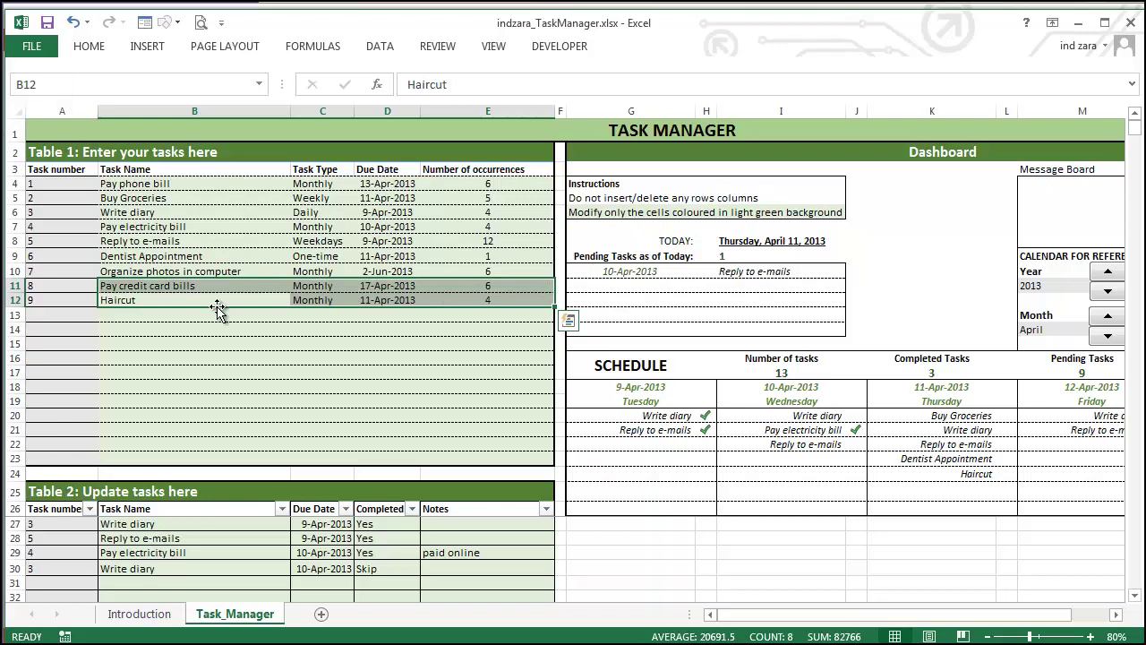
key("Delete")
left_click(257, 290)
type("New task")
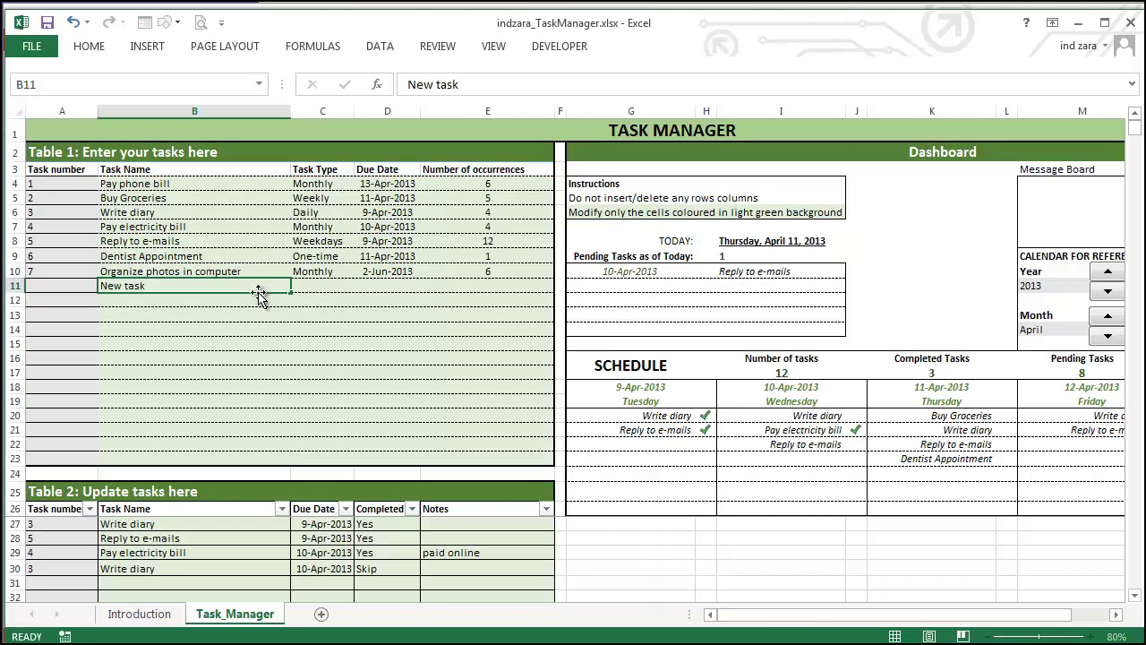
key("Tab")
- Give New task type Weekly, due date 04-Apr-2013 and 12 occurrences
type("Weekly")
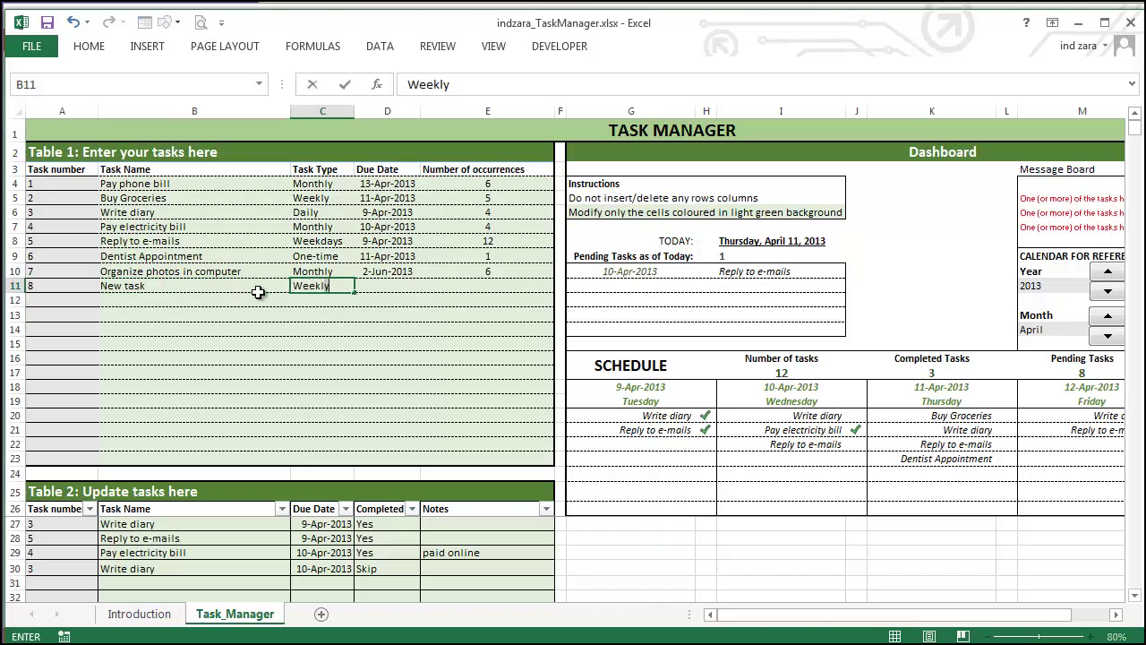
key("Tab")
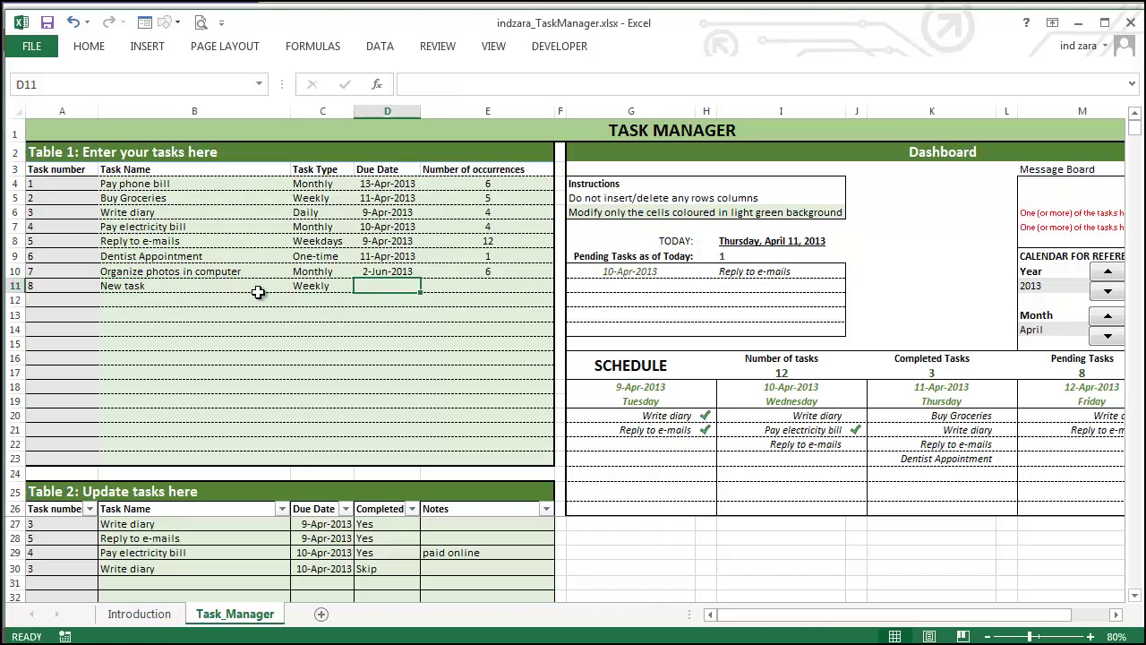
type("04-Apr-2013")
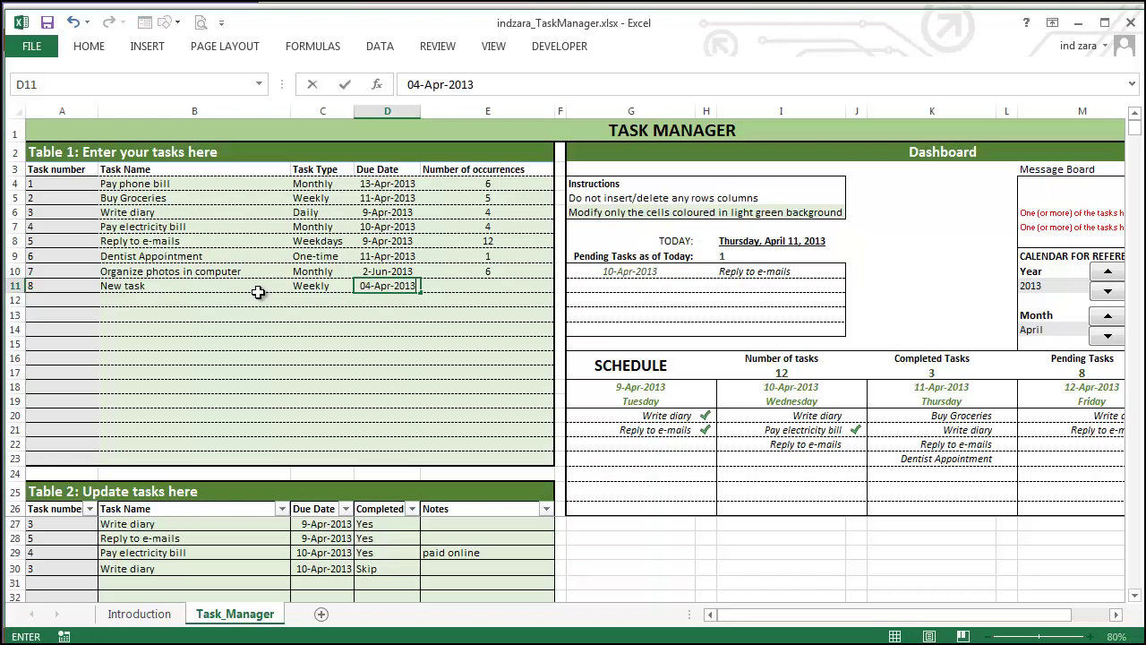
key("ctrl+Return")
key("Tab")
type("1")
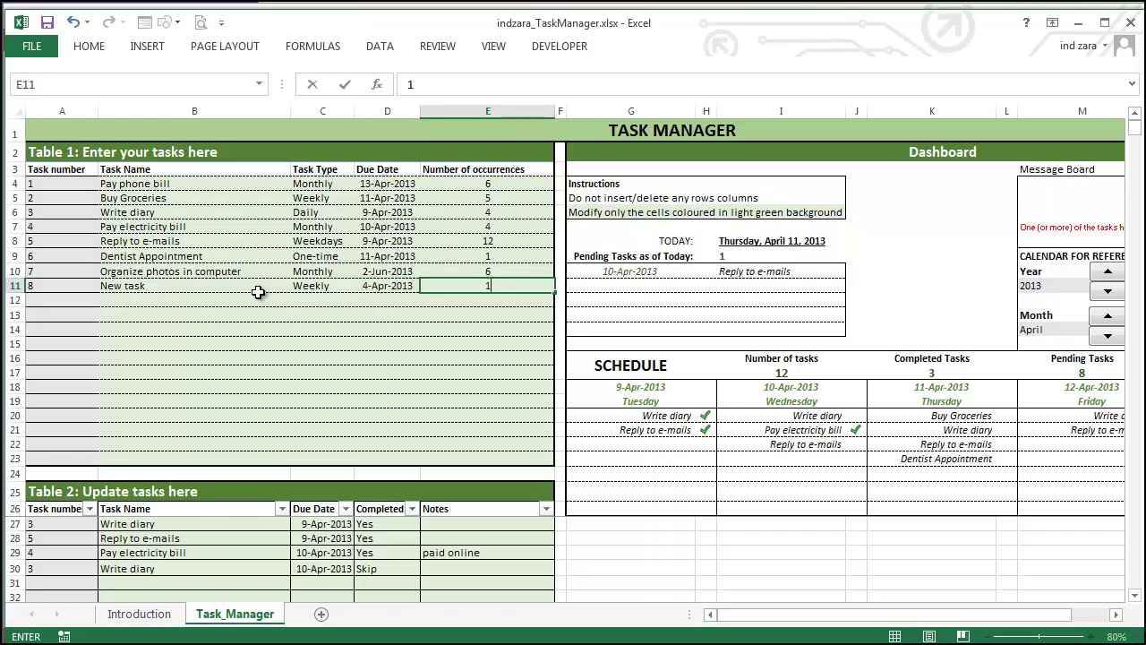
key("ctrl+Return")
key("Down")
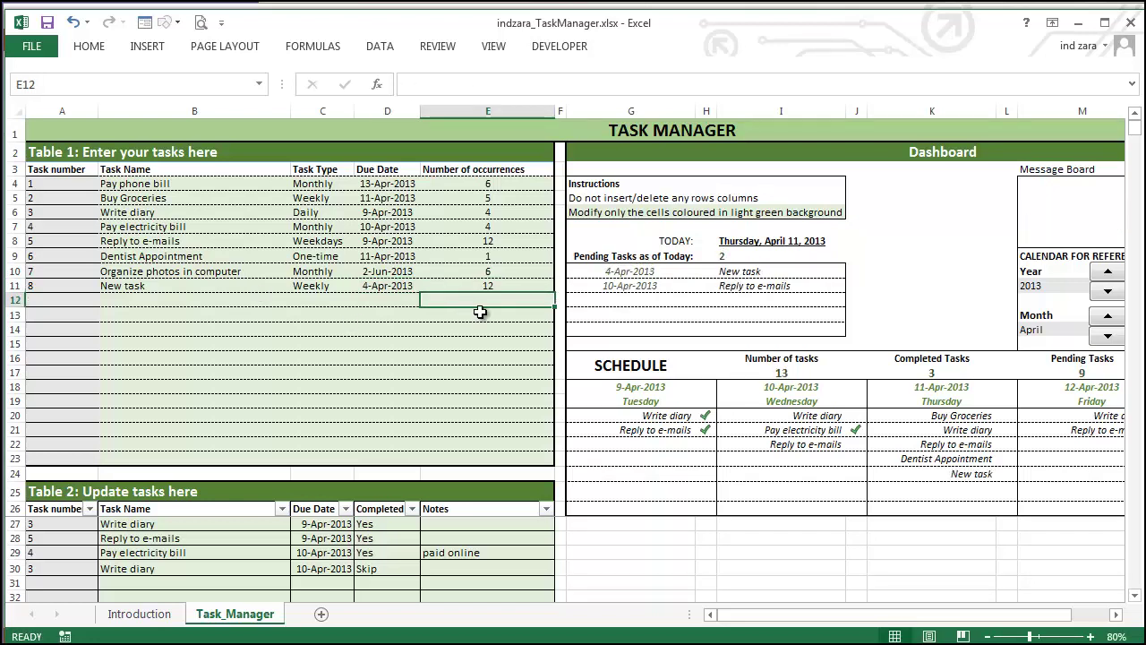